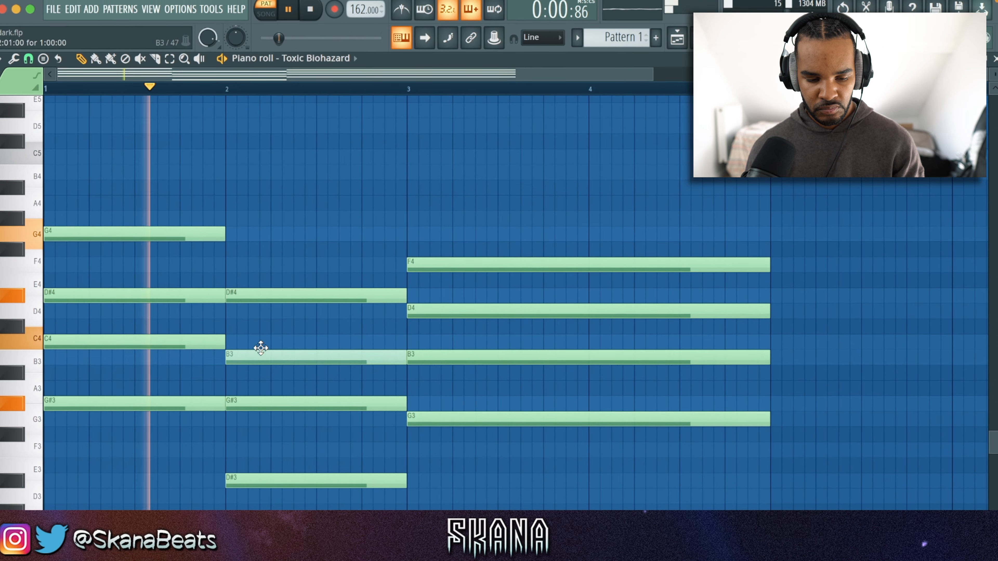
# - Raise the B3 note in bar 2 to C4 and duplicate the four-bar chord progression into bars 5 to 8
pyautogui.moveTo(261, 348); pyautogui.dragTo(261, 333)
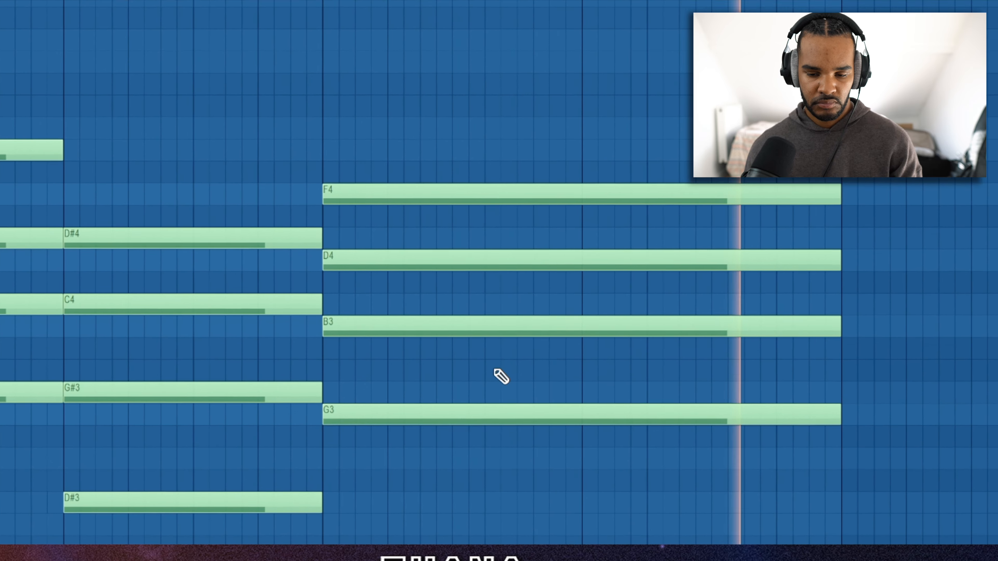
pyautogui.hotkey('ctrl', 'a')
pyautogui.hotkey('ctrl', 'd')
pyautogui.scroll(-2, 475, 358)
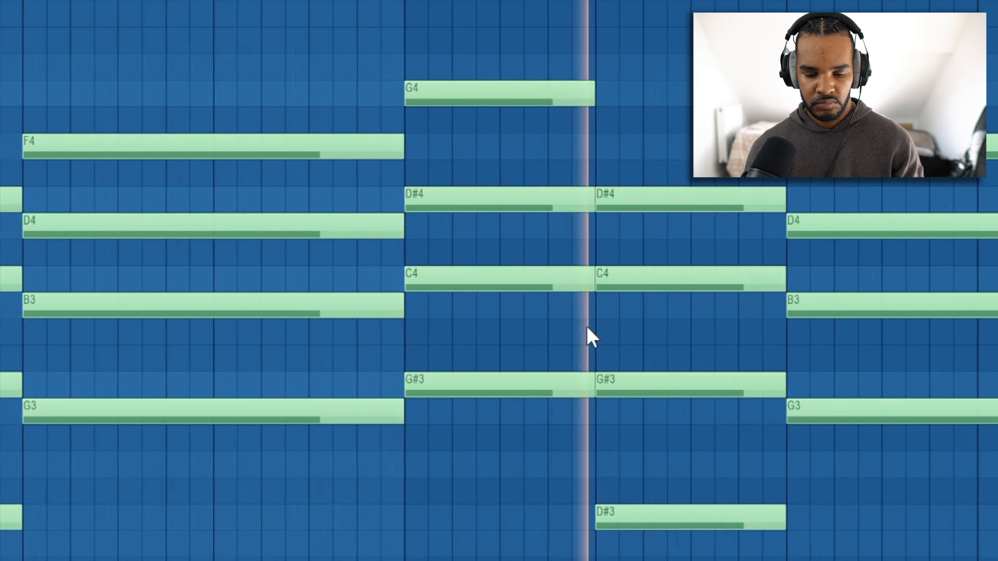
# - Add short G4 notes to the second halves of bars 6 and 8, plus a D4 note near the end of bar 8
pyautogui.moveTo(352, 301); pyautogui.dragTo(340, 298)
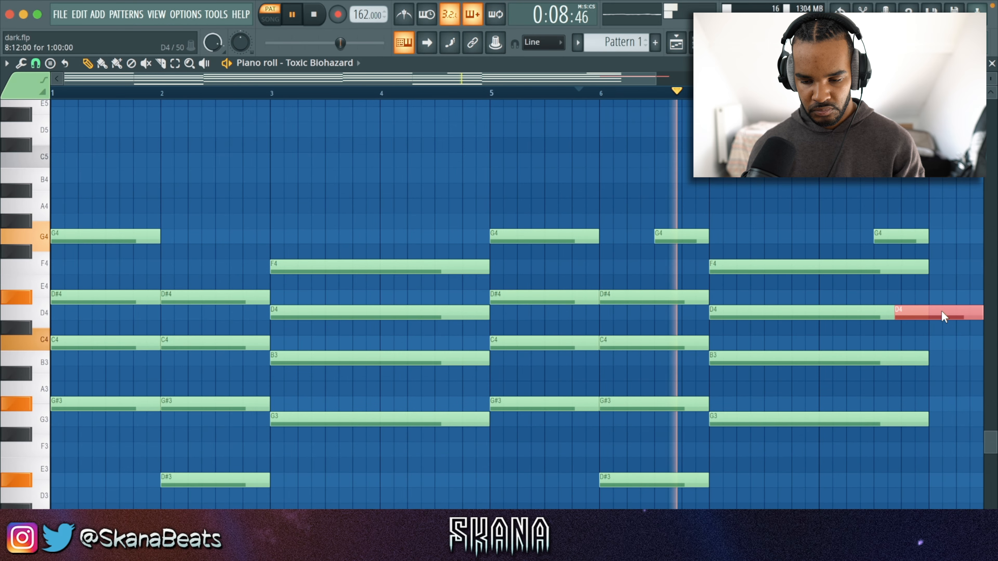
pyautogui.rightClick(949, 310)
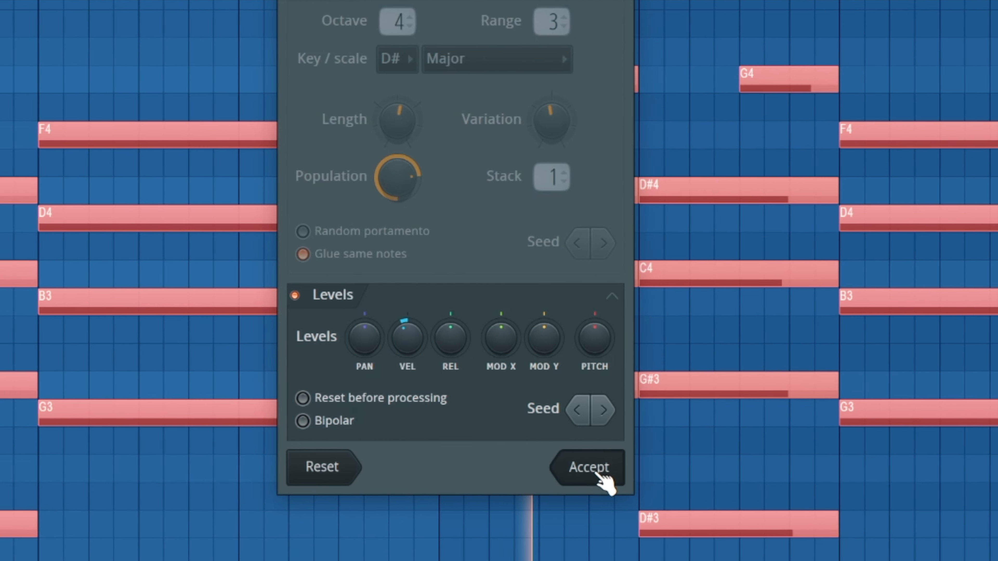
# - Randomize the velocity levels of all chord notes and adjust the strum settings
pyautogui.click(674, 468)
pyautogui.hotkey('alt', 's')
pyautogui.moveTo(275, 202); pyautogui.dragTo(274, 221)
pyautogui.click(386, 98)
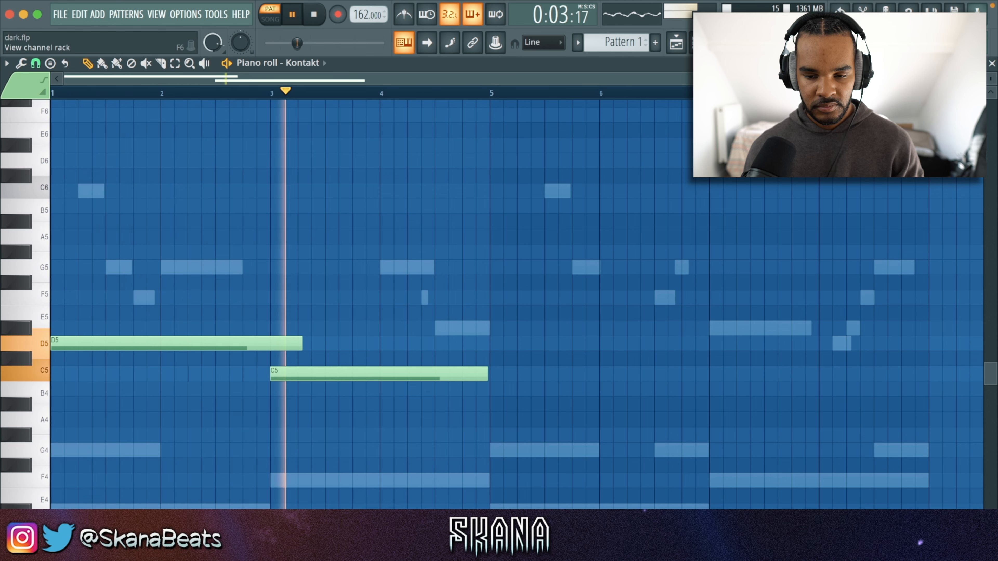
# - Add a G5 note at bar 4 of the Kontakt melody and shorten it to end with the bar
pyautogui.click(390, 346)
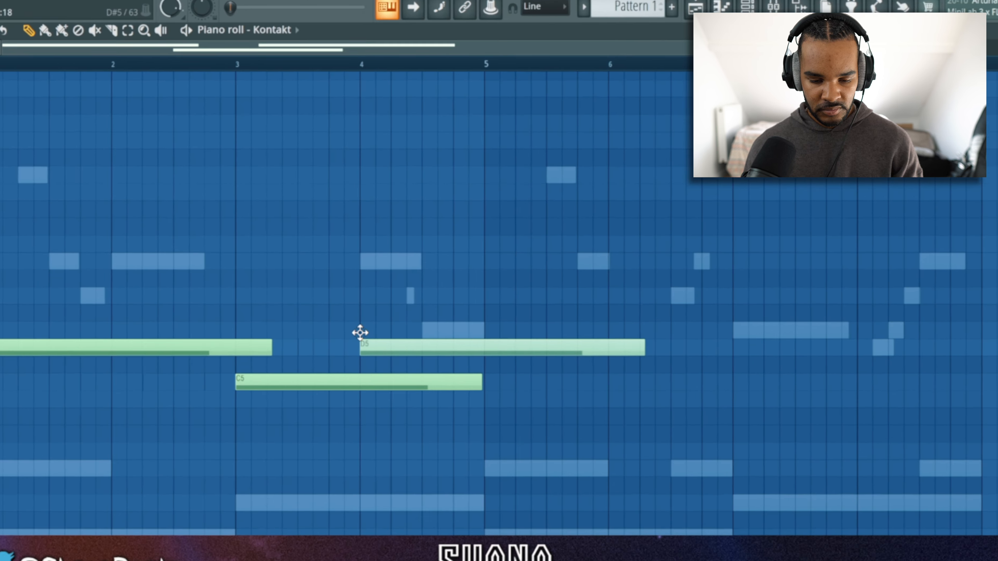
pyautogui.moveTo(277, 310); pyautogui.dragTo(277, 251)
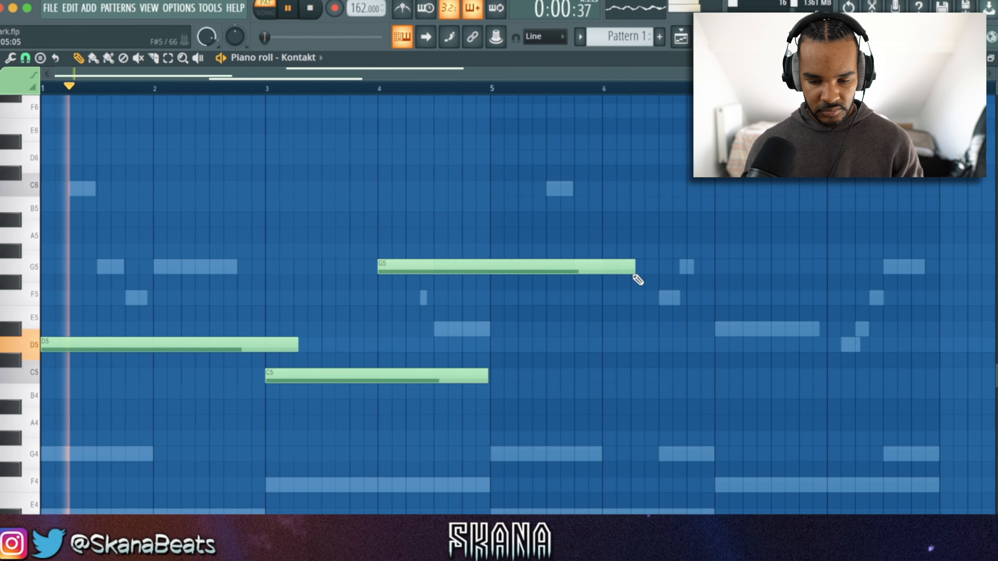
pyautogui.moveTo(634, 272); pyautogui.dragTo(497, 266)
# - Clear the trial C5 note at bar 5 and duplicate the four-bar Kontakt melody into bars 5 to 8
pyautogui.click(503, 377)
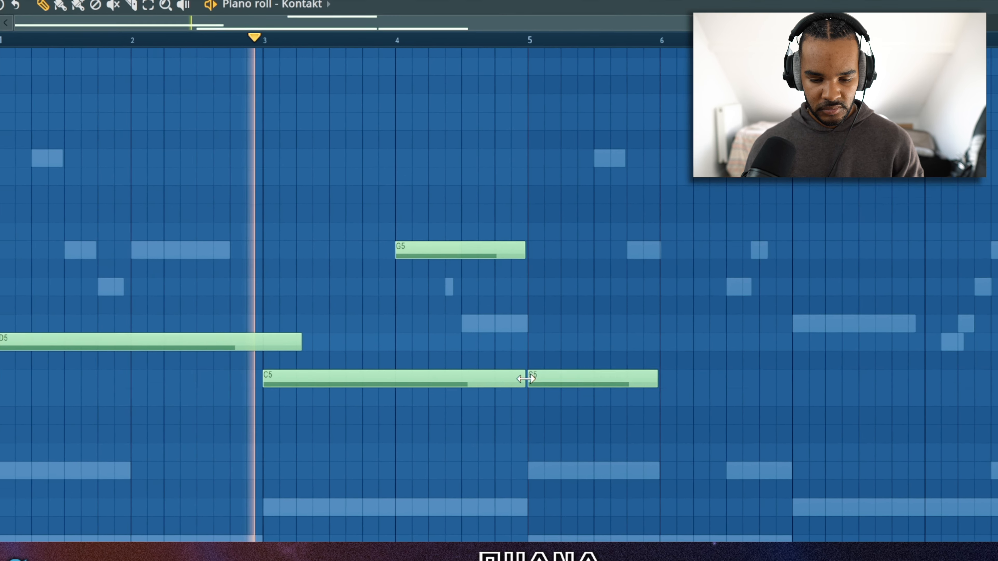
pyautogui.rightClick(534, 376)
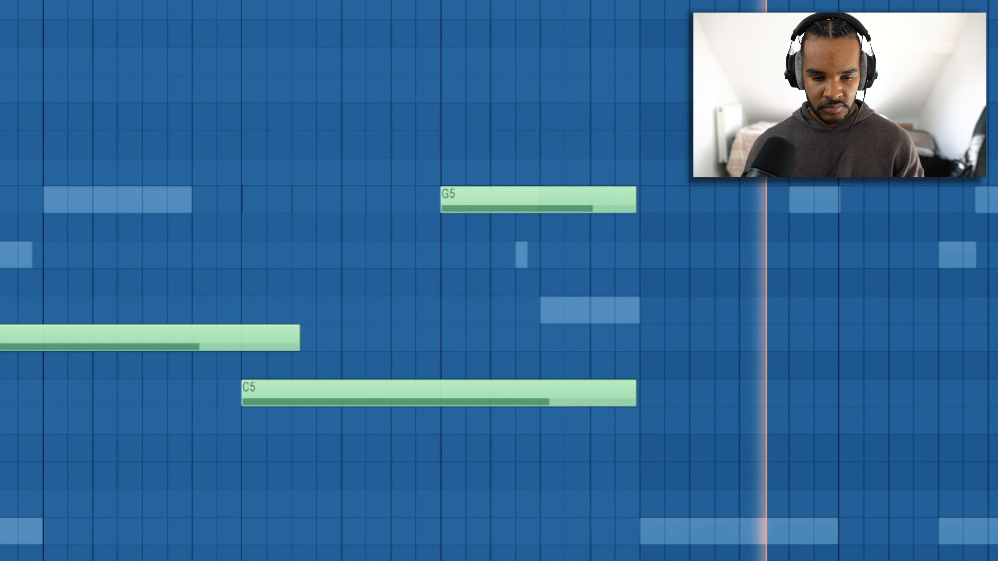
pyautogui.hotkey('ctrl', 'b')
# - Adjust the reverb mix and decay time in ValhallaVintageVerb
pyautogui.click(401, 17)
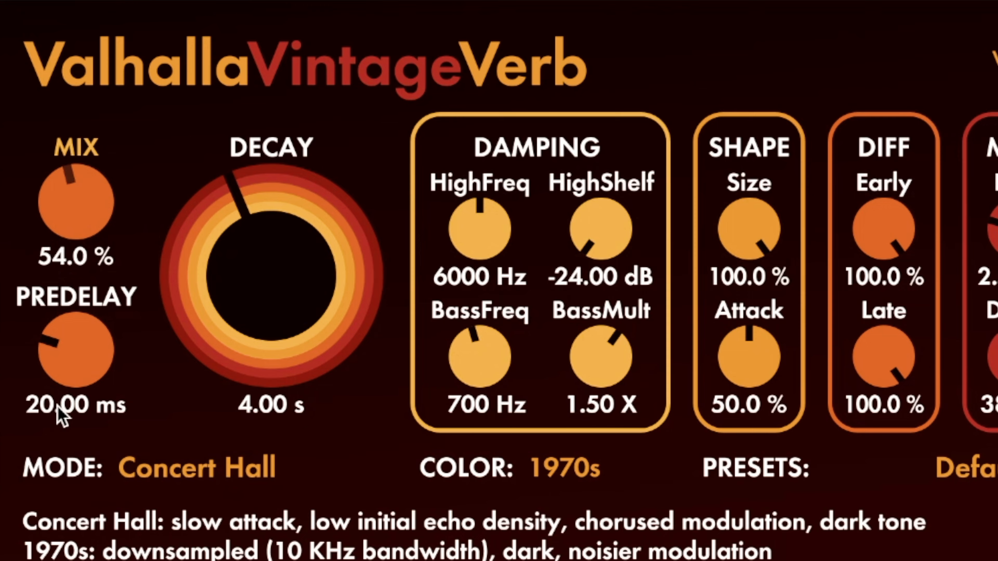
pyautogui.moveTo(73, 203); pyautogui.dragTo(67, 486)
pyautogui.moveTo(65, 256); pyautogui.dragTo(34, 175)
pyautogui.moveTo(248, 209); pyautogui.dragTo(253, 236)
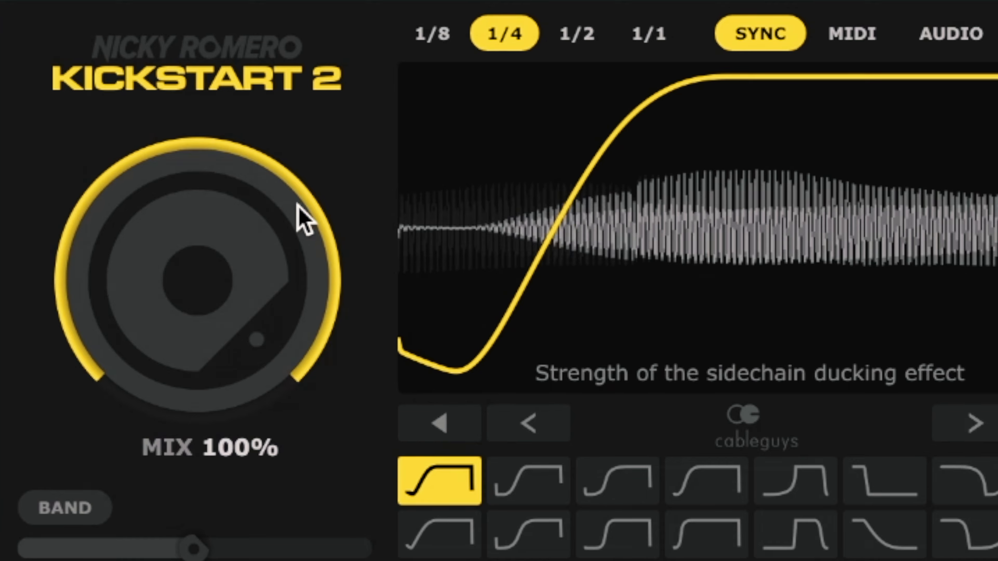
# - Set Kickstart 2's mix to 52%, with the Subbass Chain curve at a 1/2 rate
pyautogui.moveTo(306, 216); pyautogui.dragTo(305, 291)
pyautogui.click(672, 488)
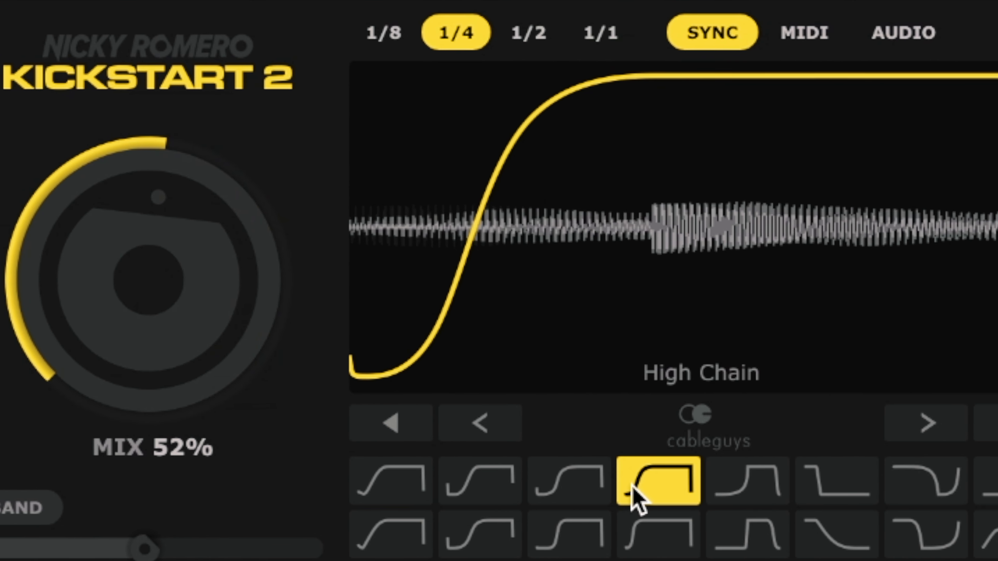
pyautogui.click(749, 505)
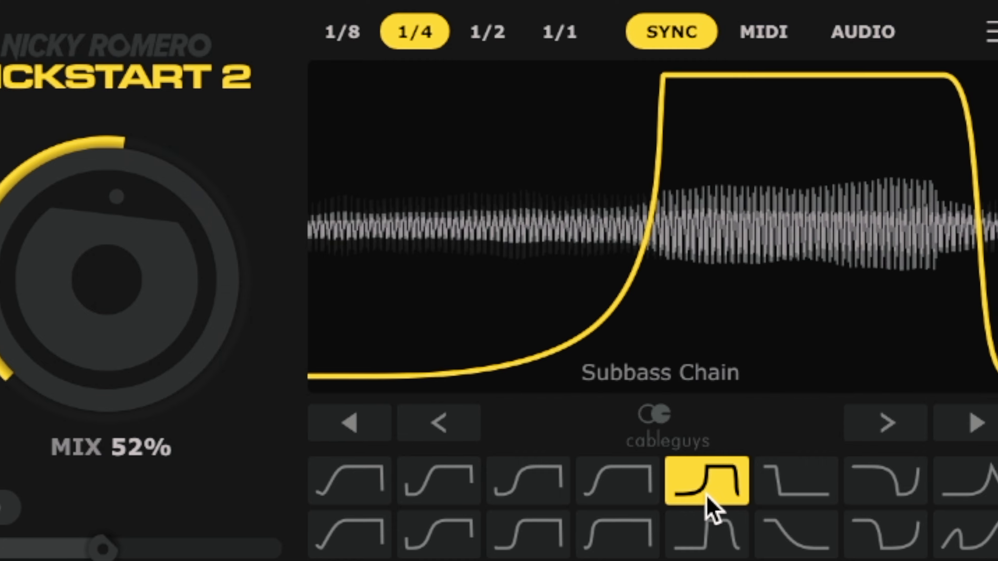
pyautogui.click(487, 32)
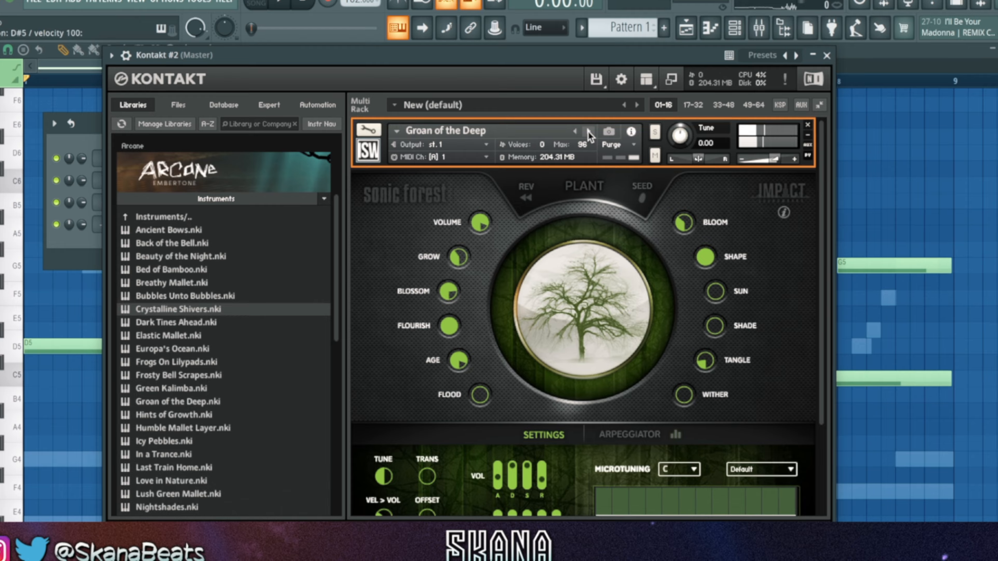
# - Load the next instrument in Kontakt #2 and build a G5, F5, D#5 run in bar 2 followed by an F5 at bar 3
pyautogui.click(588, 131)
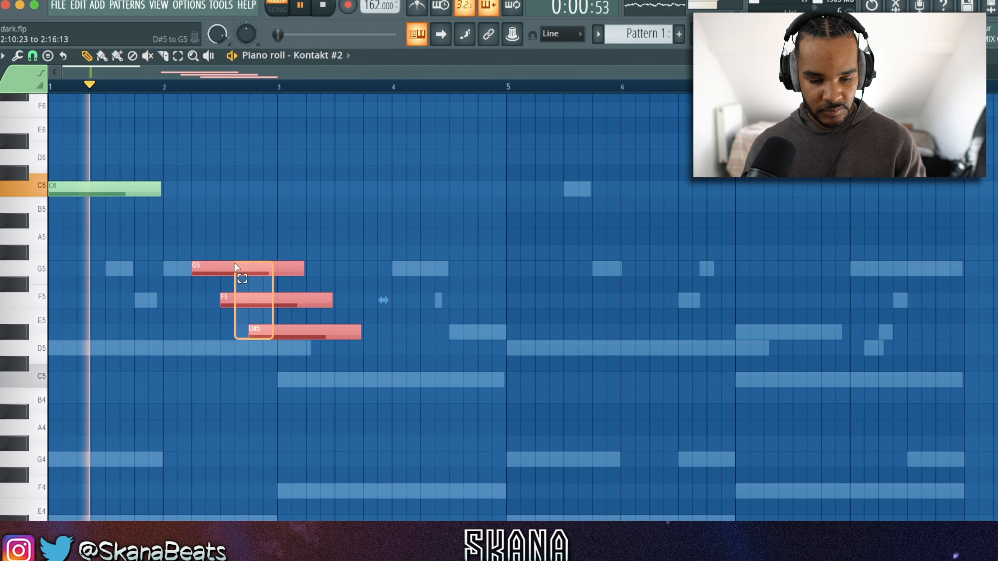
pyautogui.moveTo(239, 268); pyautogui.dragTo(252, 270)
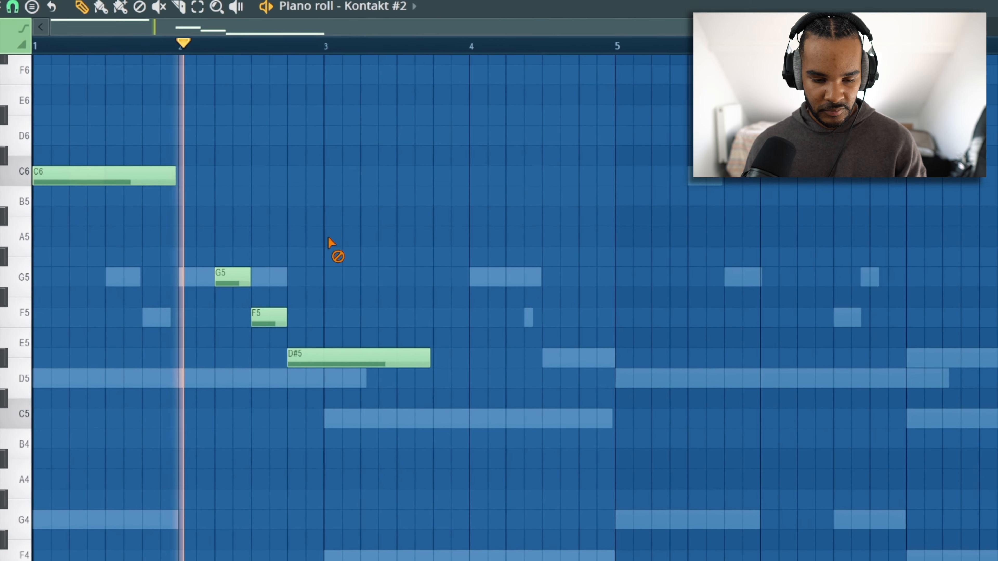
pyautogui.click(326, 319)
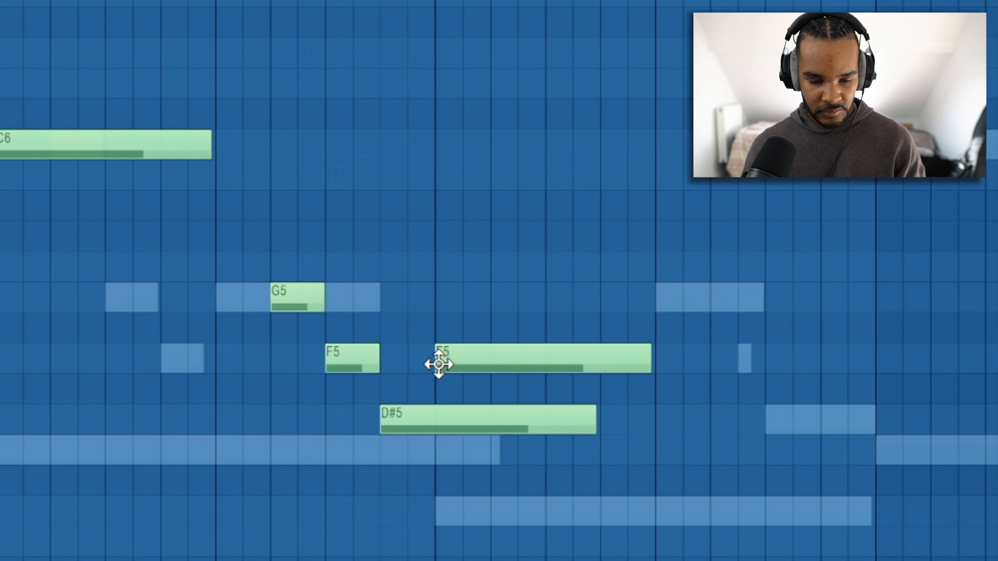
# - Apply quick legato to the run in bar 2 so each note ends where the following one starts
pyautogui.press('space')
pyautogui.moveTo(532, 550); pyautogui.dragTo(290, 276)
pyautogui.hotkey('ctrl', 'l')
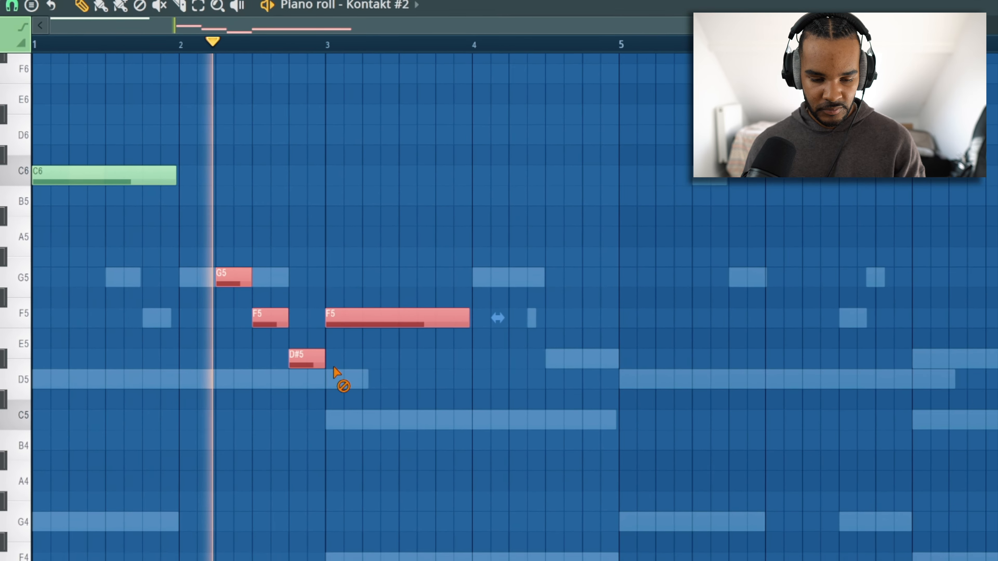
pyautogui.rightClick(334, 369)
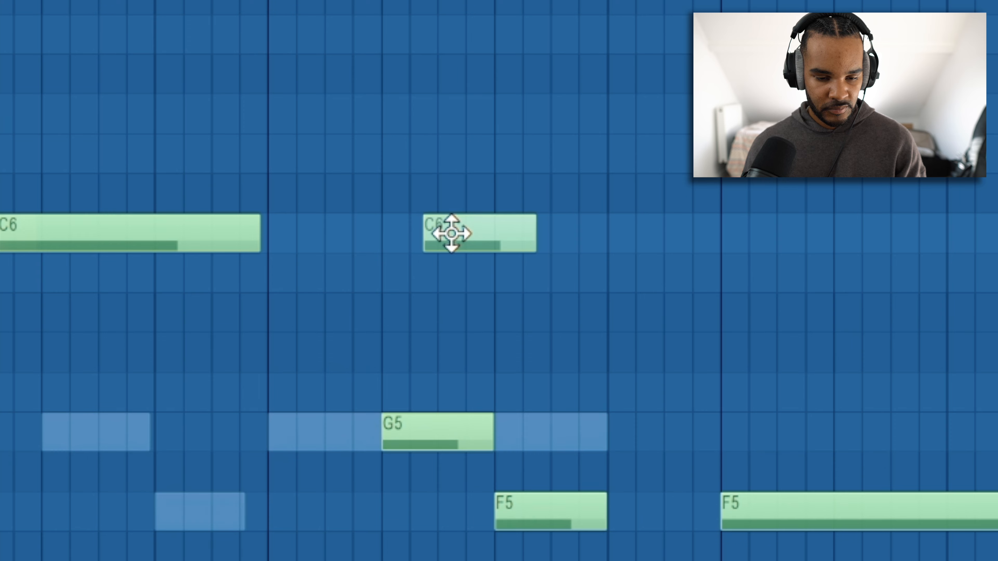
# - Rework the short notes late in bar 2, nudging the F5 slightly earlier, and play back the melody
pyautogui.click(277, 0)
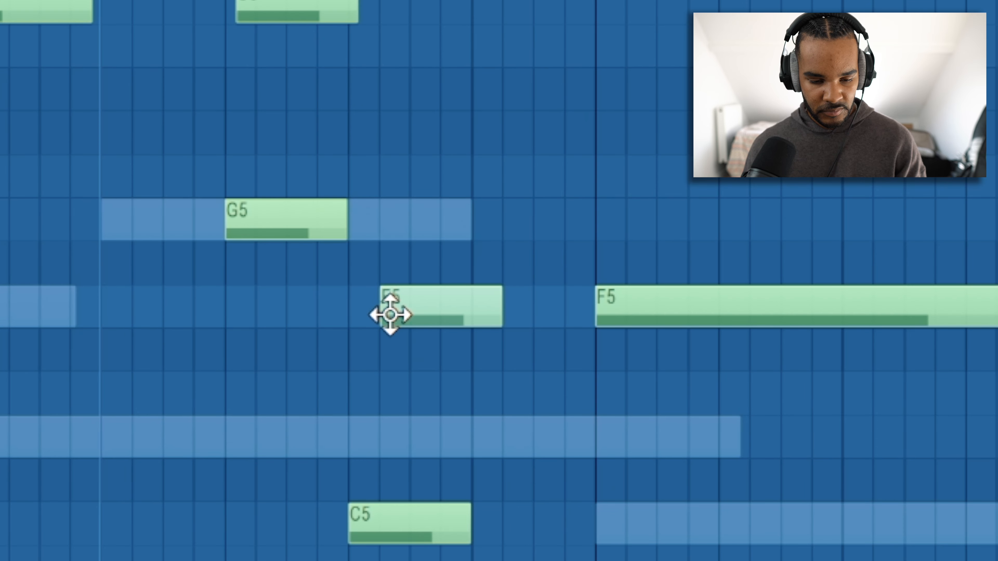
pyautogui.moveTo(395, 315); pyautogui.dragTo(377, 315)
pyautogui.press('space')
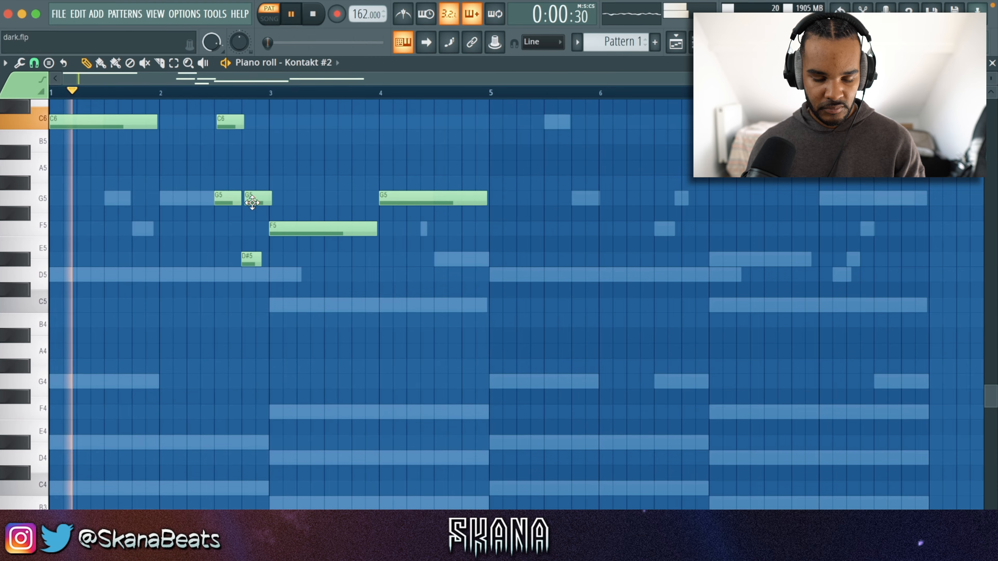
pyautogui.scroll(3, 243, 200)
pyautogui.scroll(-3, 232, 196)
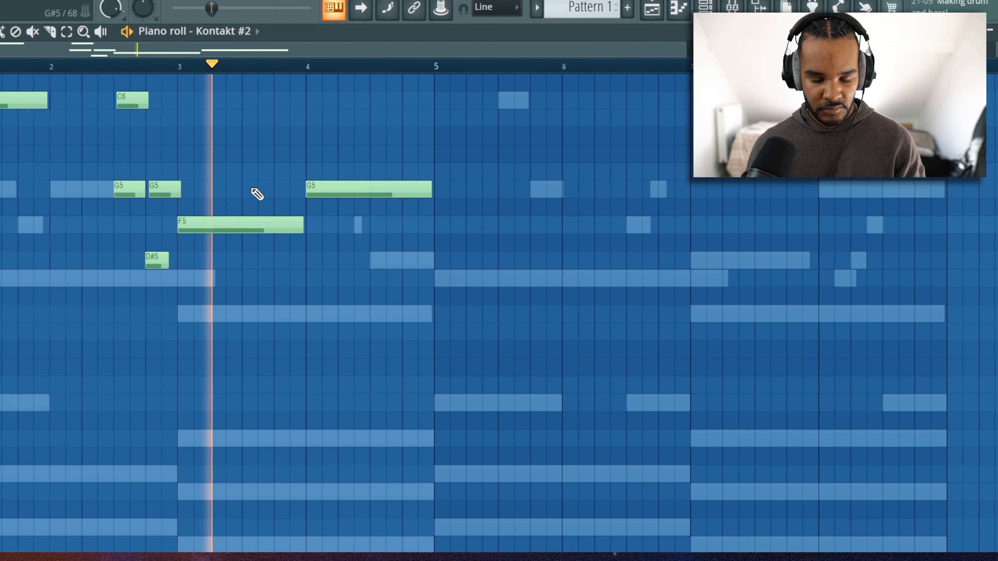
# - Delete the G5 note at bar 4 and duplicate the four-bar Kontakt #2 melody into bars 5 to 8
pyautogui.rightClick(309, 189)
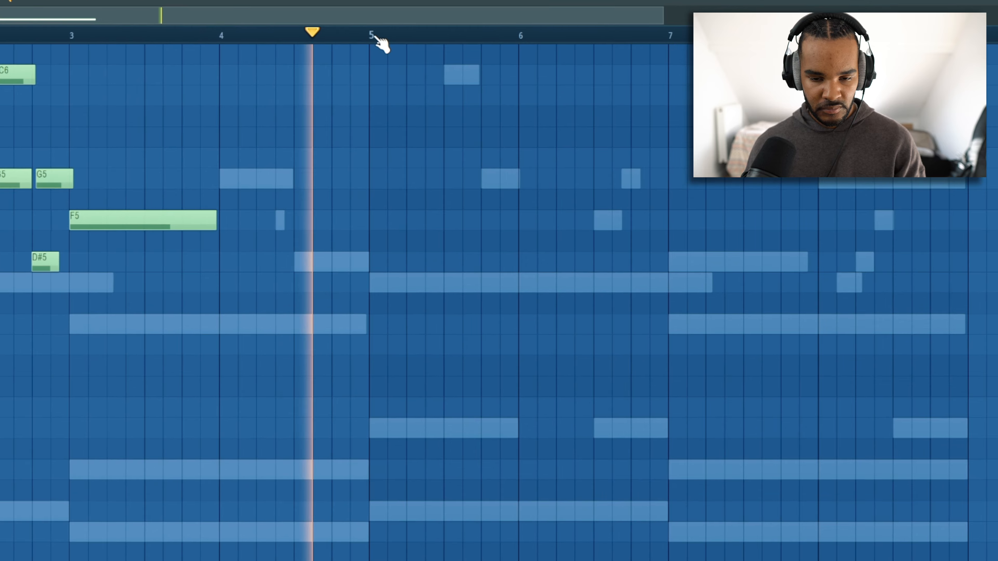
pyautogui.moveTo(421, 60); pyautogui.dragTo(0, 60)
pyautogui.hotkey('ctrl', 'b')
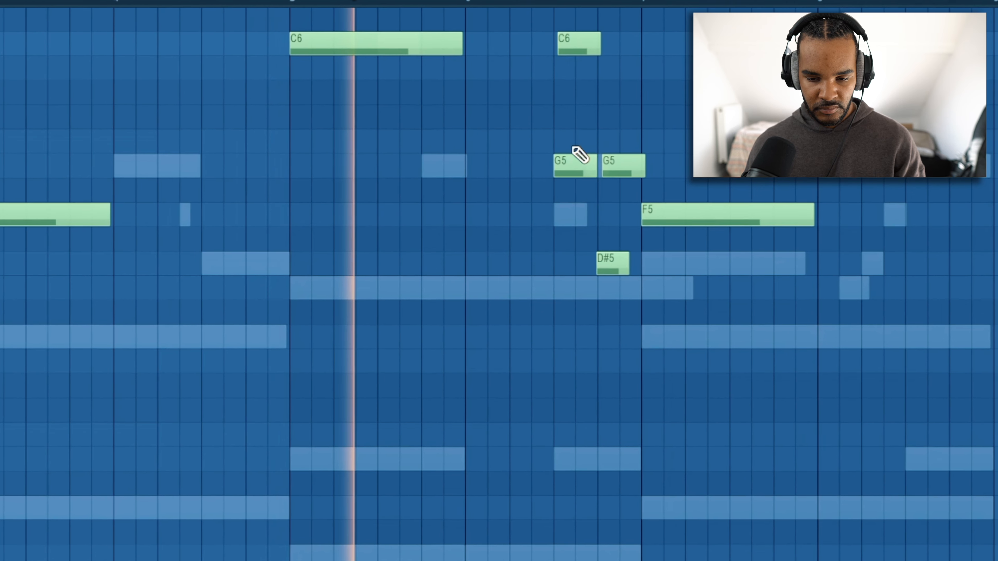
pyautogui.press('space')
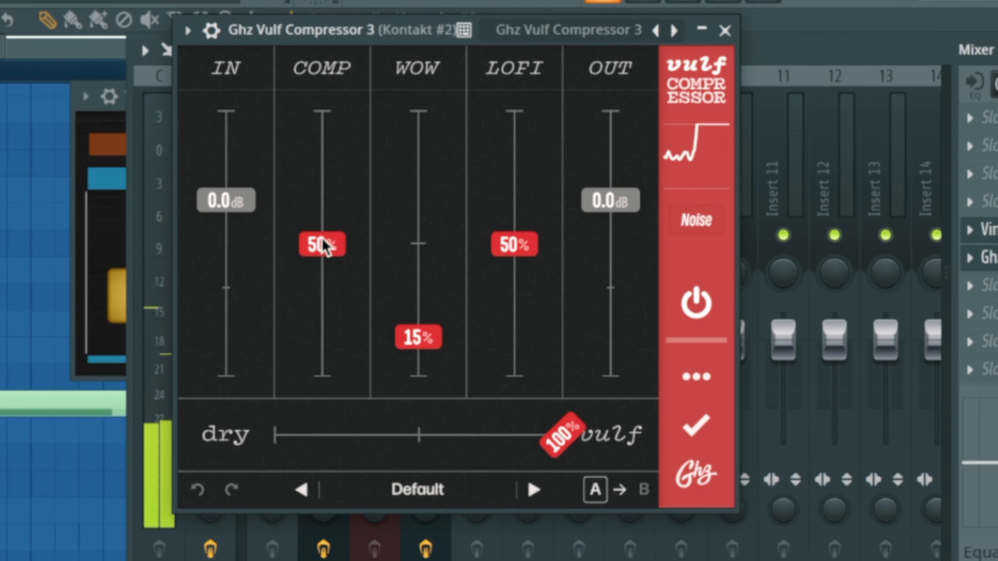
# - Fine-tune the COMP amount and raise the WOW amount in Vulf Compressor for Kontakt #2
pyautogui.moveTo(325, 248); pyautogui.dragTo(325, 242)
pyautogui.moveTo(417, 330); pyautogui.dragTo(436, 303)
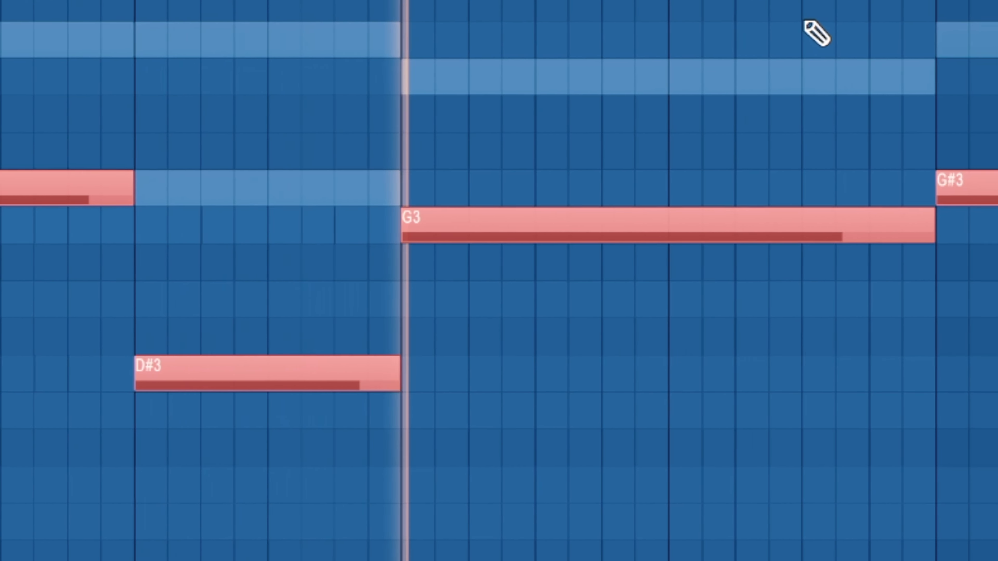
# - Transpose all the Analog Lab V #2 chord notes up one octave
pyautogui.rightClick(731, 21)
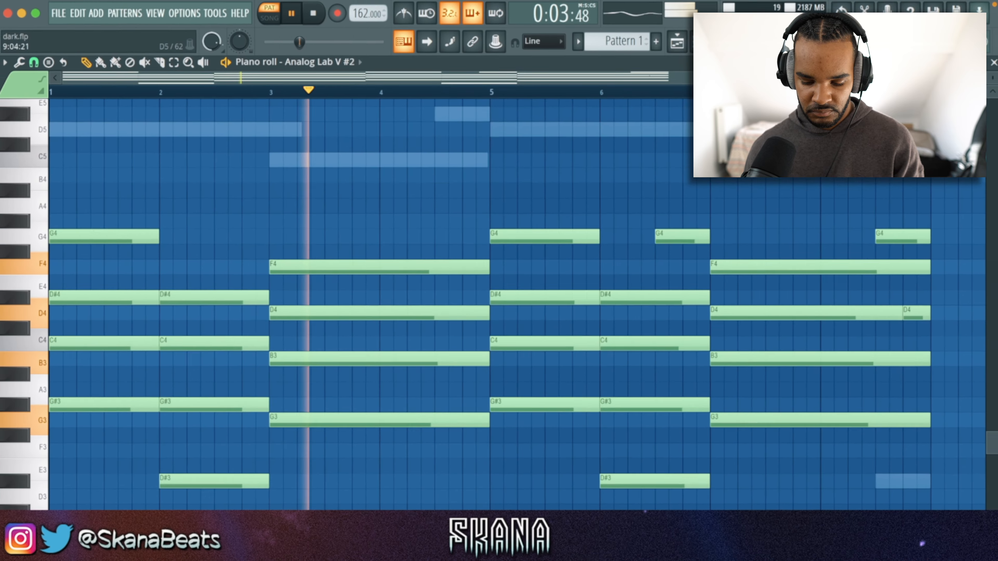
pyautogui.scroll(-4, 511, 299)
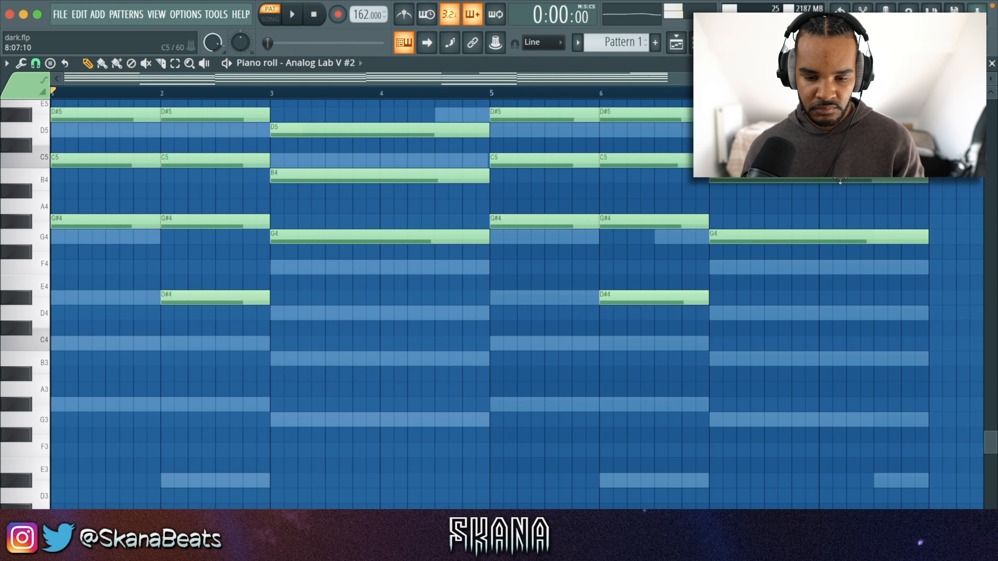
pyautogui.click(722, 42)
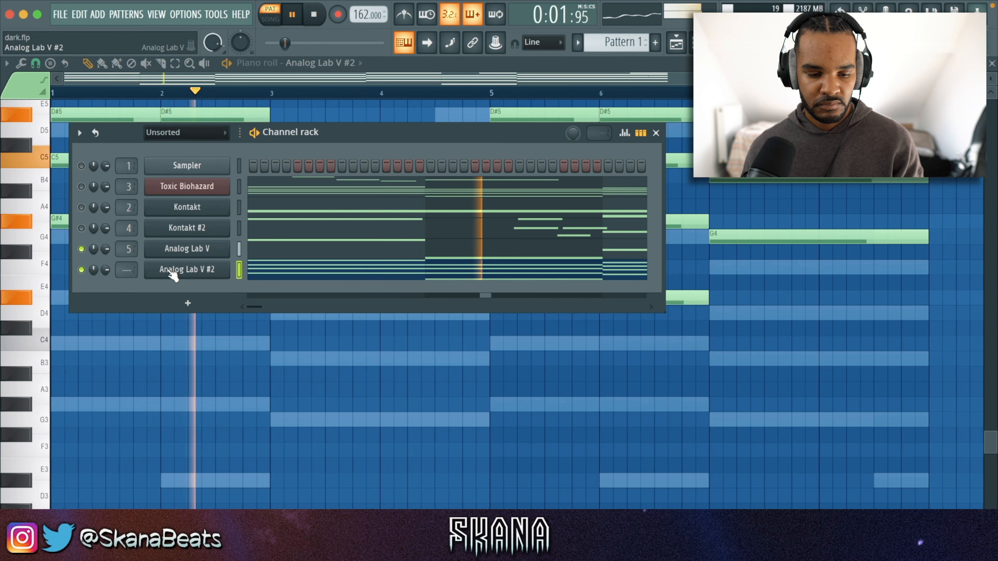
pyautogui.click(657, 133)
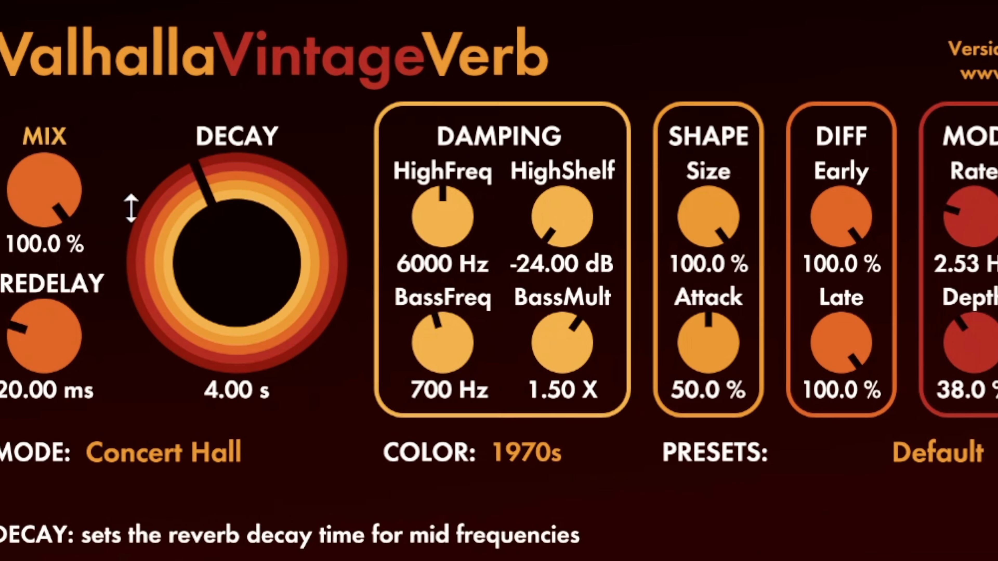
# - Lower the reverb mix in ValhallaVintageVerb and pull Portal's balance from fully wet toward dry
pyautogui.moveTo(33, 193); pyautogui.dragTo(39, 368)
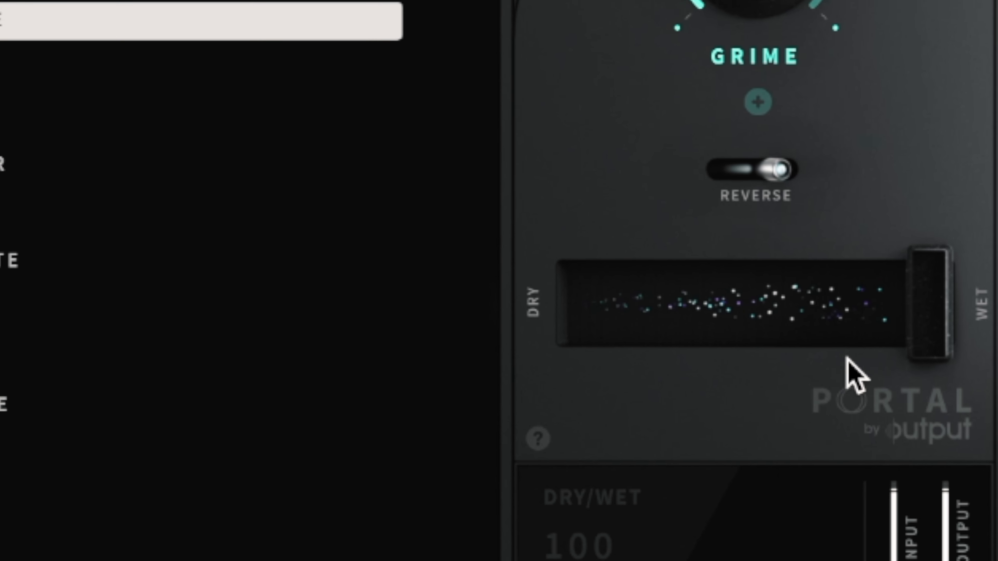
pyautogui.moveTo(847, 358); pyautogui.dragTo(632, 342)
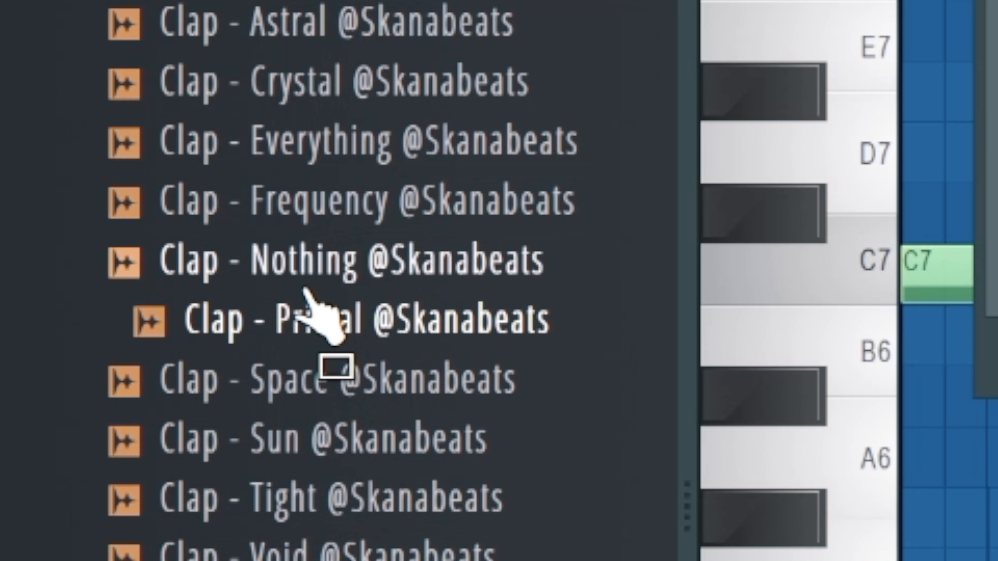
# - Add the Clap - Nothing sample and place a C5 clap note on the third beat of each bar
pyautogui.moveTo(305, 289); pyautogui.dragTo(997, 280)
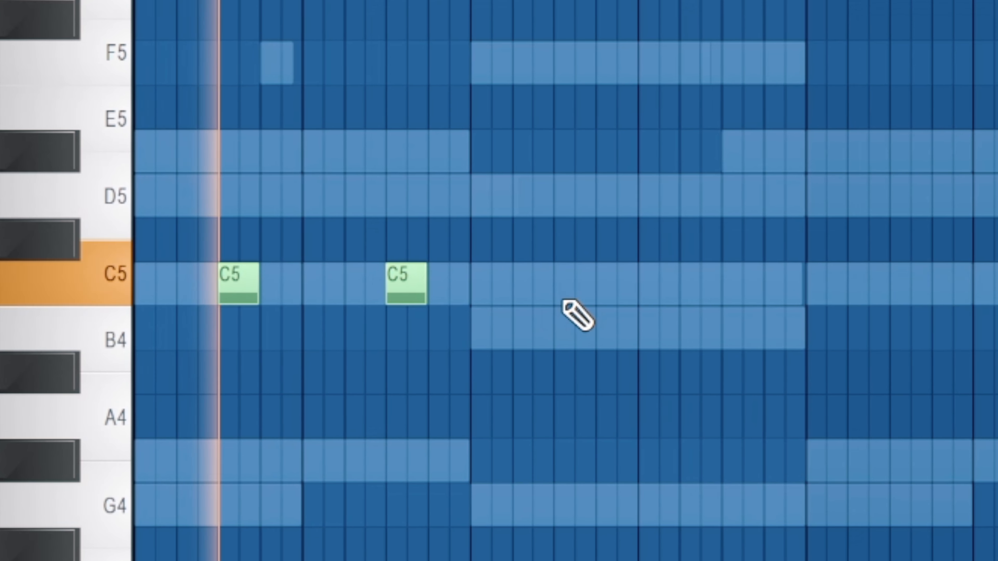
pyautogui.click(540, 282)
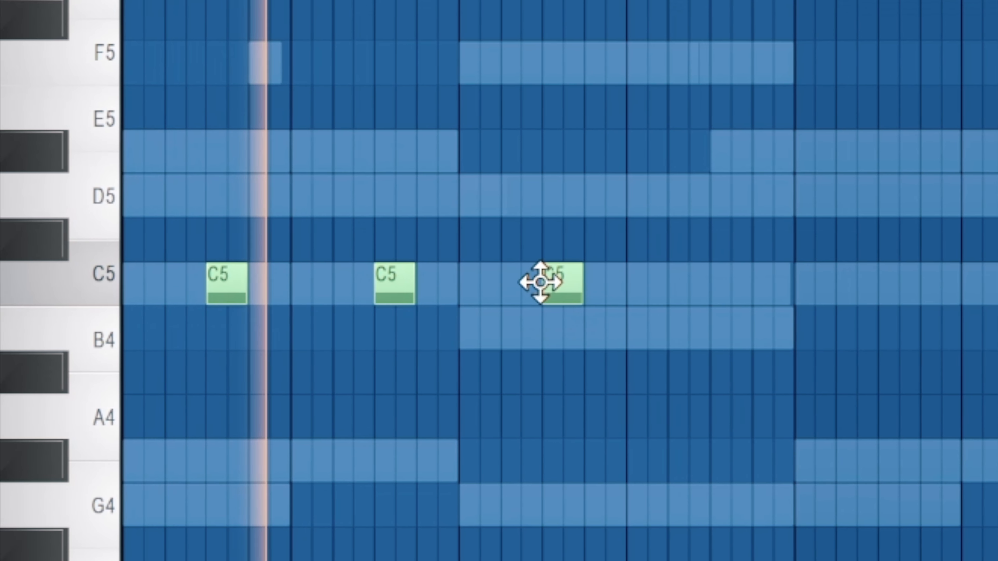
pyautogui.click(708, 283)
pyautogui.click(876, 283)
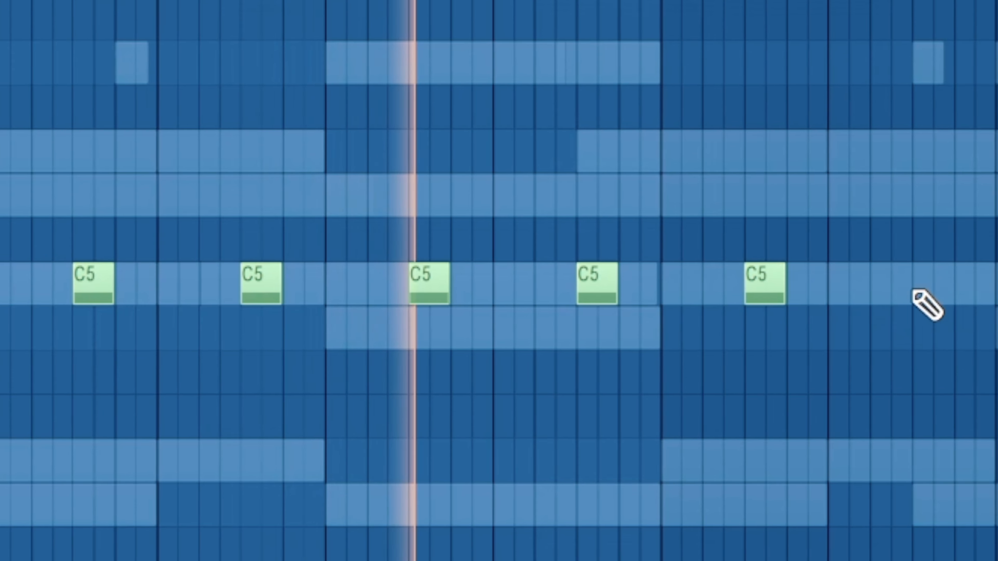
pyautogui.click(917, 284)
pyautogui.click(971, 283)
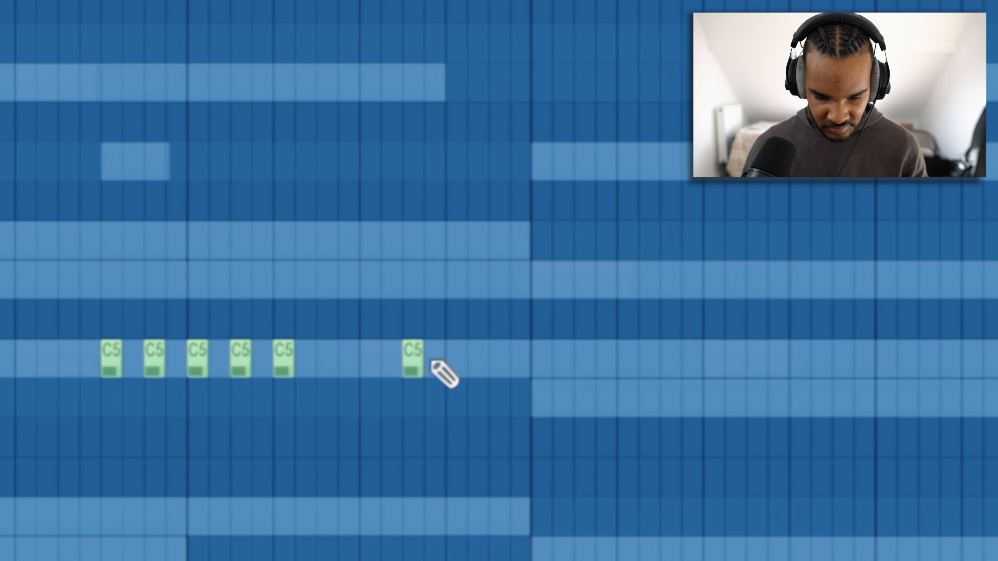
# - Finish the hi-hat rhythm at the end of bar 2 with short C5 notes
pyautogui.click(433, 361)
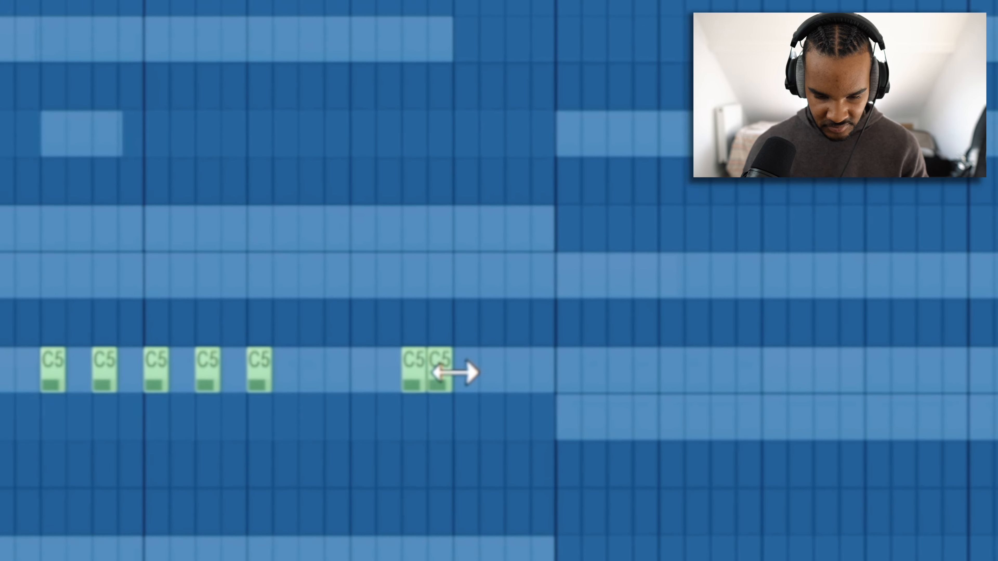
pyautogui.click(454, 360)
pyautogui.click(493, 361)
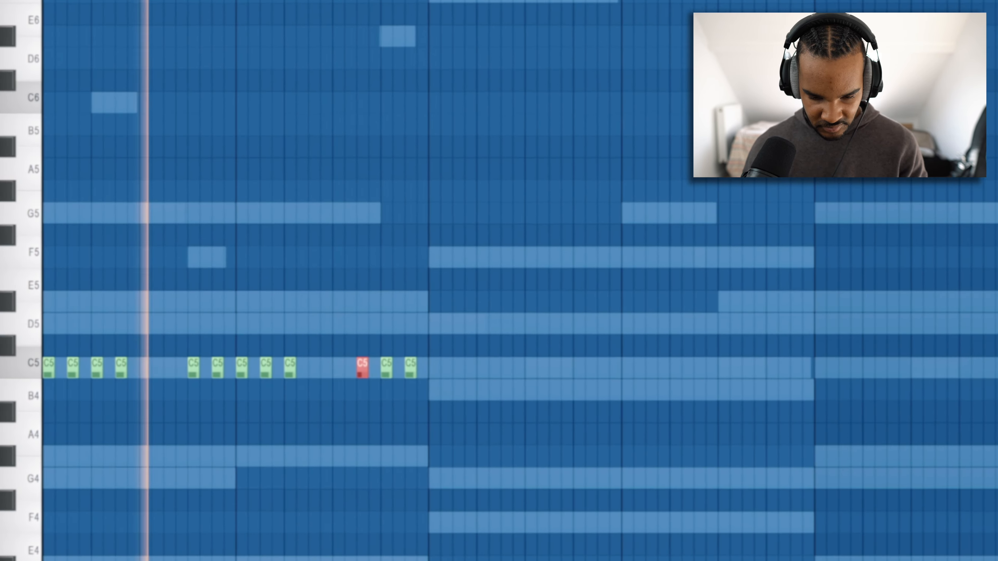
pyautogui.hotkey('ctrl', 'd')
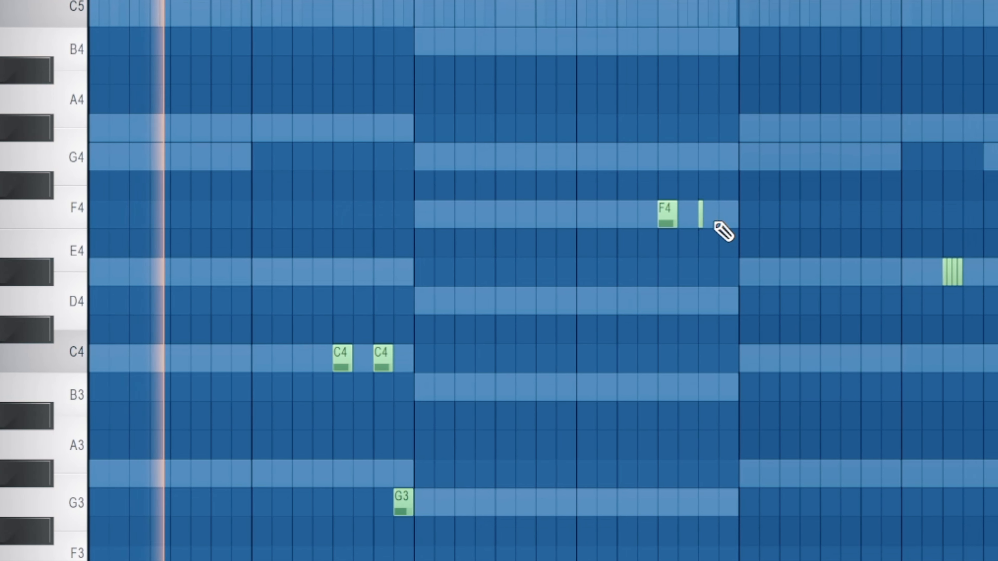
# - Restore the second F4 hi-hat in bar 4 to a full-step note and delete the second chopped hi-hat group in bar 6
pyautogui.click(707, 221)
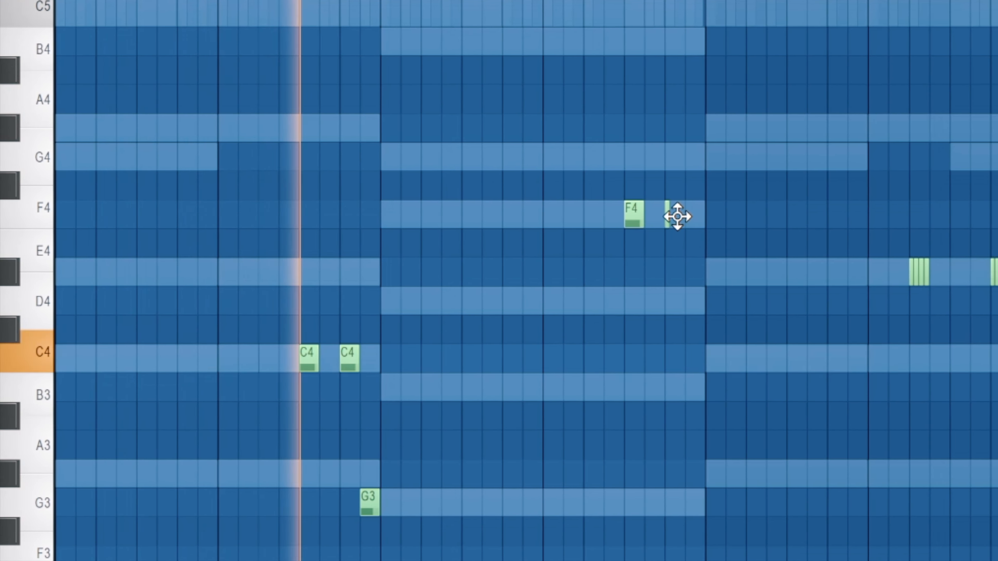
pyautogui.moveTo(707, 216)
pyautogui.mouseDown()
pyautogui.moveTo(680, 215)
pyautogui.moveTo(705, 216)
pyautogui.mouseUp()
pyautogui.click(637, 217)
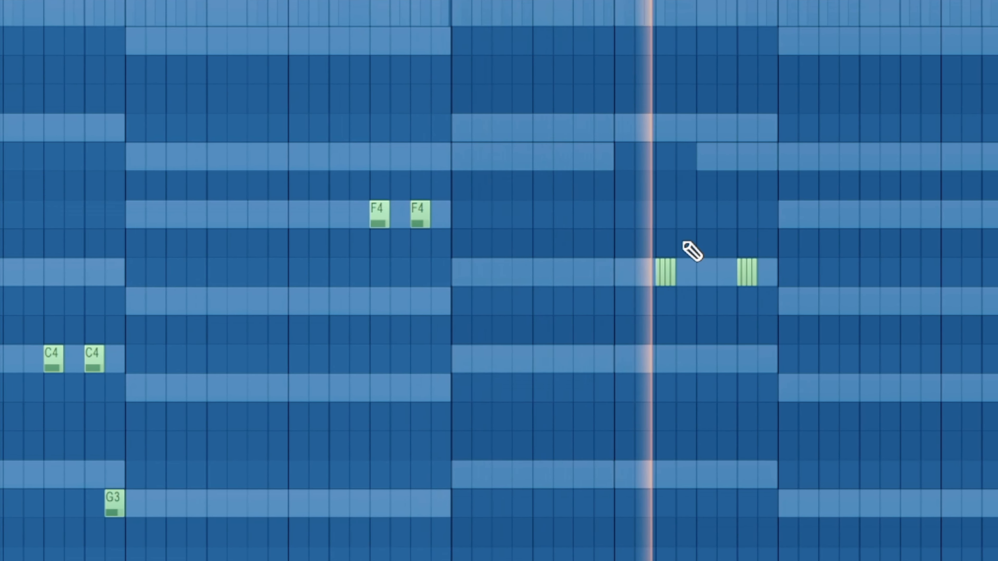
pyautogui.moveTo(652, 266); pyautogui.dragTo(717, 272)
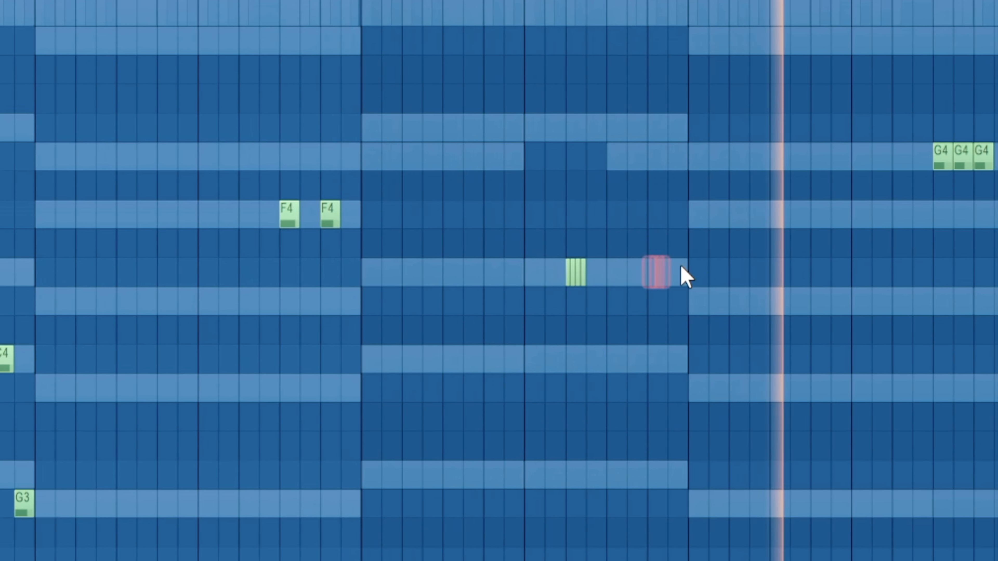
pyautogui.press('Delete')
# - Put ValhallaDelay on the high hi-hat with a BBDuck quarter-note preset and lower its mix
pyautogui.click(356, 207)
pyautogui.click(669, 299)
pyautogui.moveTo(602, 297); pyautogui.dragTo(601, 346)
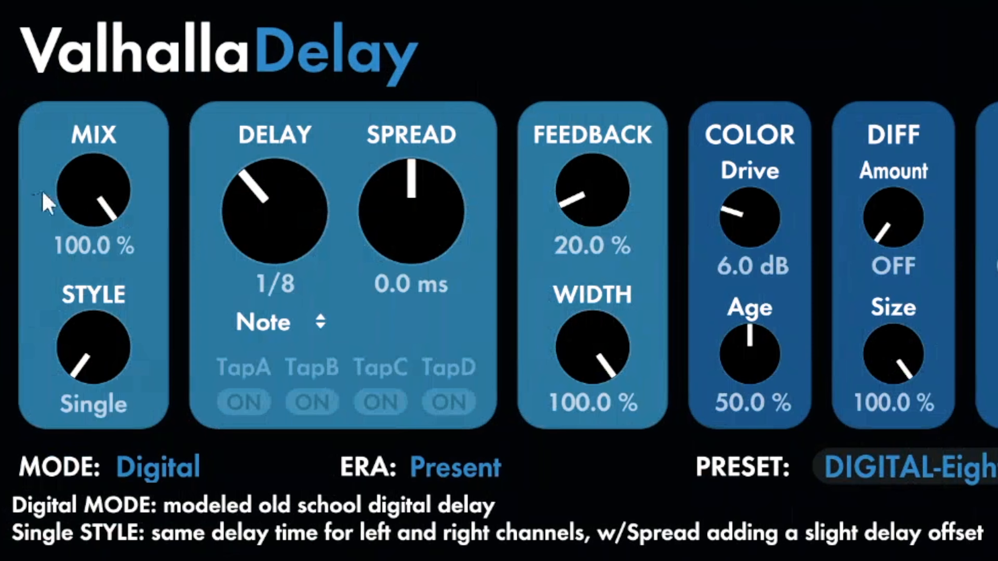
pyautogui.moveTo(45, 196); pyautogui.dragTo(91, 380)
pyautogui.moveTo(114, 209); pyautogui.dragTo(100, 232)
pyautogui.moveTo(86, 370); pyautogui.dragTo(56, 156)
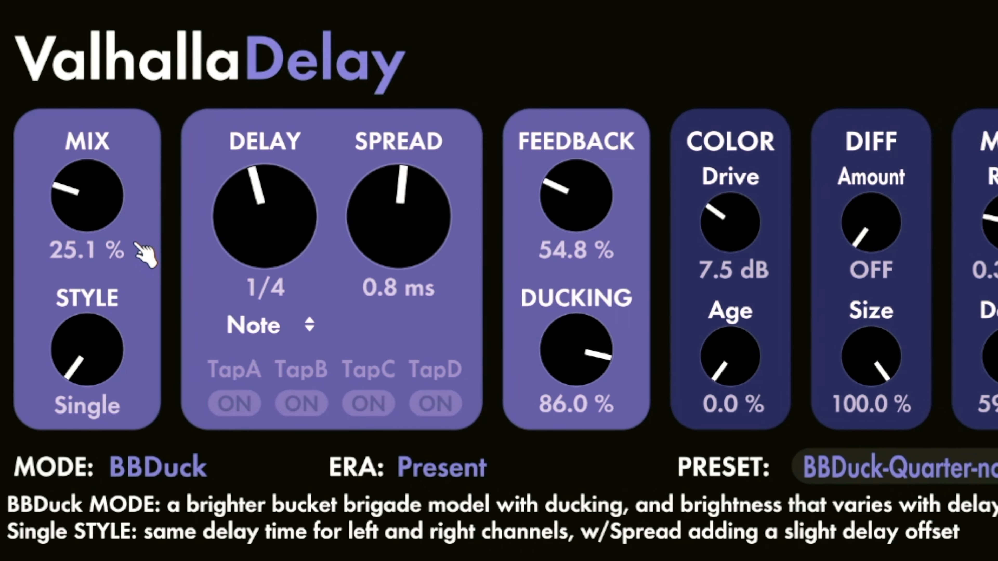
pyautogui.moveTo(88, 214); pyautogui.dragTo(74, 222)
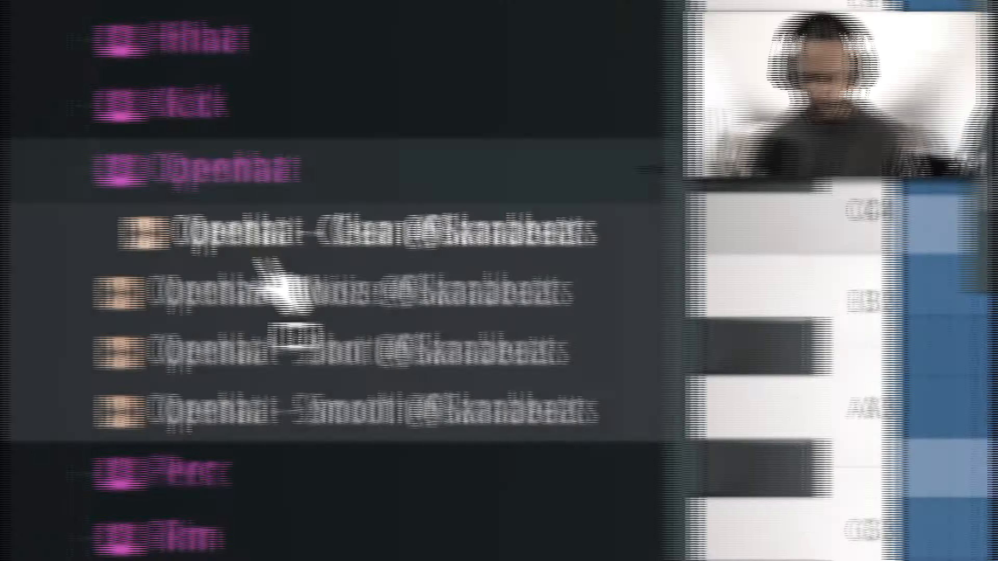
# - Add the Openhat - Clean sample and repeat its bar 2 C5 hit in bar 6
pyautogui.moveTo(345, 263); pyautogui.dragTo(440, 511)
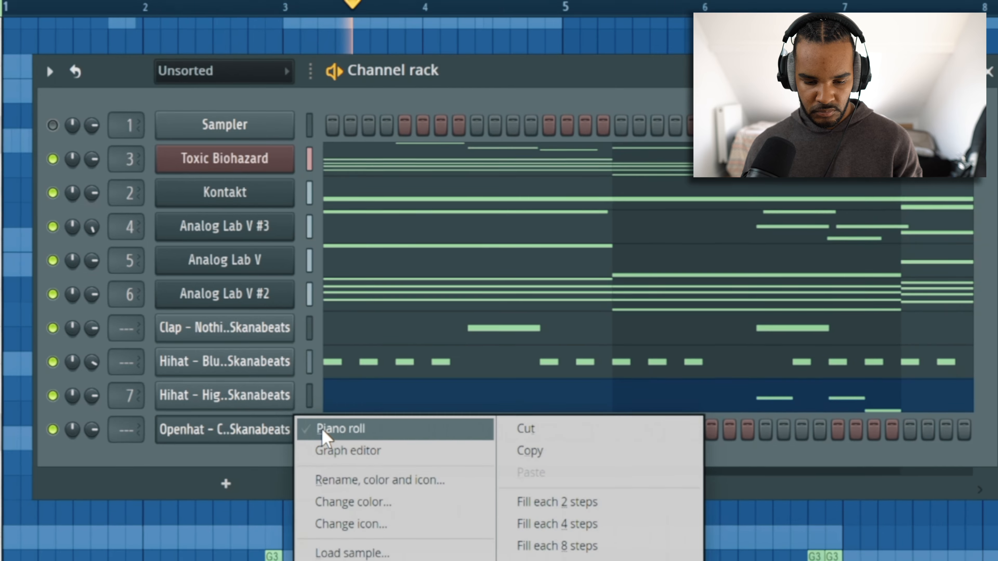
pyautogui.click(322, 439)
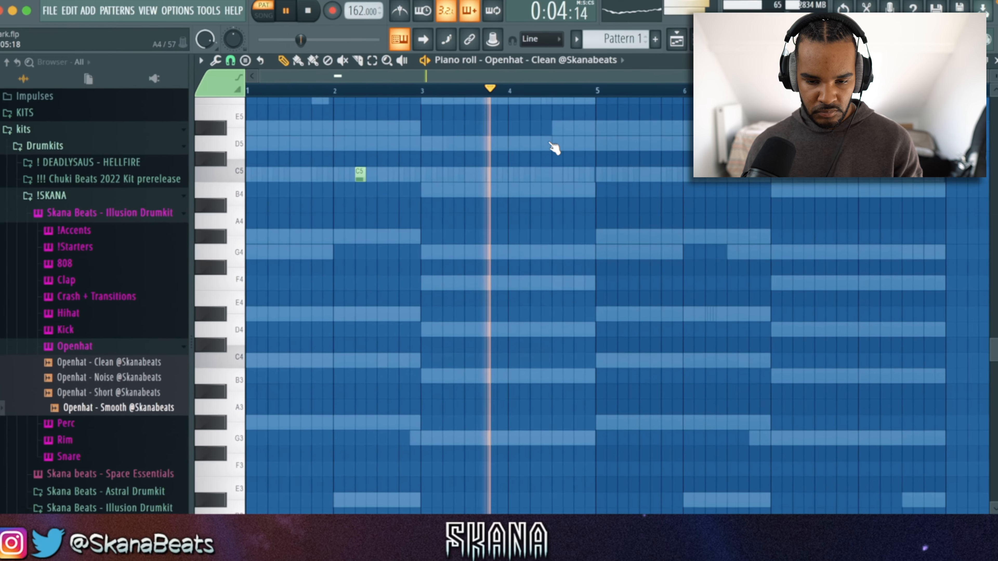
pyautogui.moveTo(330, 97); pyautogui.dragTo(258, 98)
pyautogui.hotkey('ctrl', 'b')
pyautogui.hotkey('ctrl', 'd')
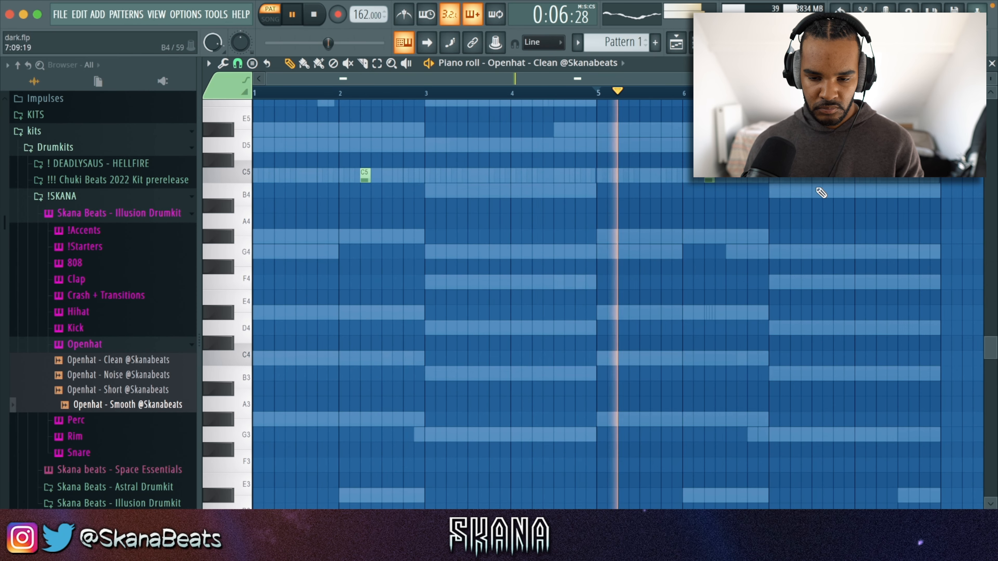
# - Add the 808 - Elusive sample as a new channel below the open hat
pyautogui.click(722, 42)
pyautogui.click(68, 261)
pyautogui.moveTo(394, 210); pyautogui.dragTo(456, 423)
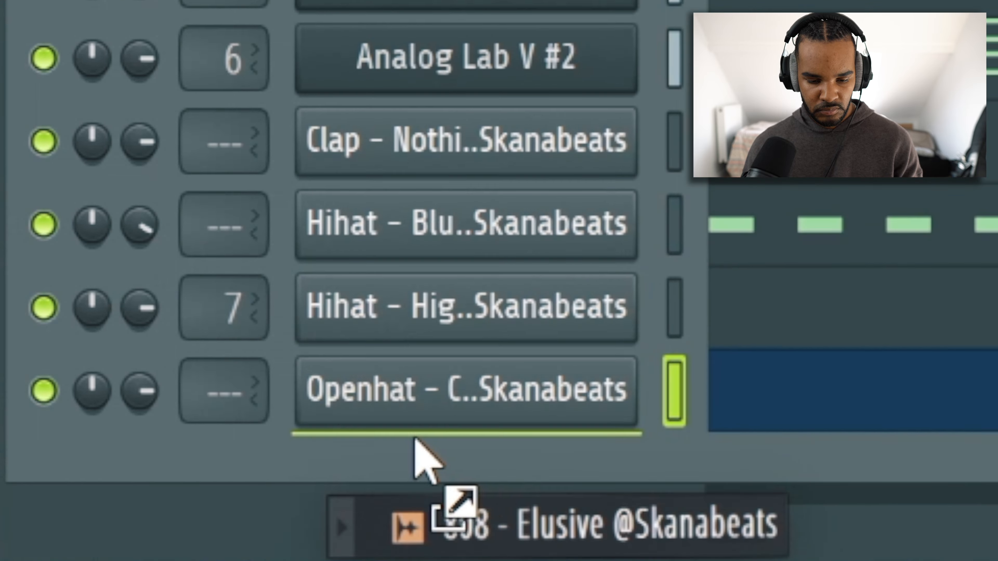
pyautogui.moveTo(415, 438); pyautogui.dragTo(415, 440)
# - Shape the 808's volume envelope with minimum attack, raised hold, and lowered decay, sustain and release
pyautogui.click(258, 87)
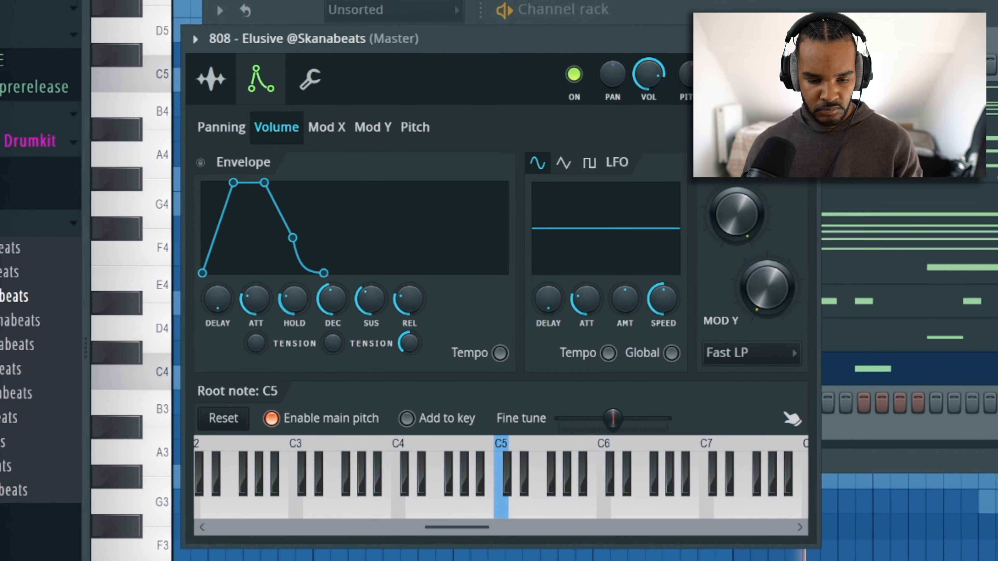
pyautogui.moveTo(293, 299); pyautogui.dragTo(293, 346)
pyautogui.moveTo(260, 299); pyautogui.dragTo(260, 346)
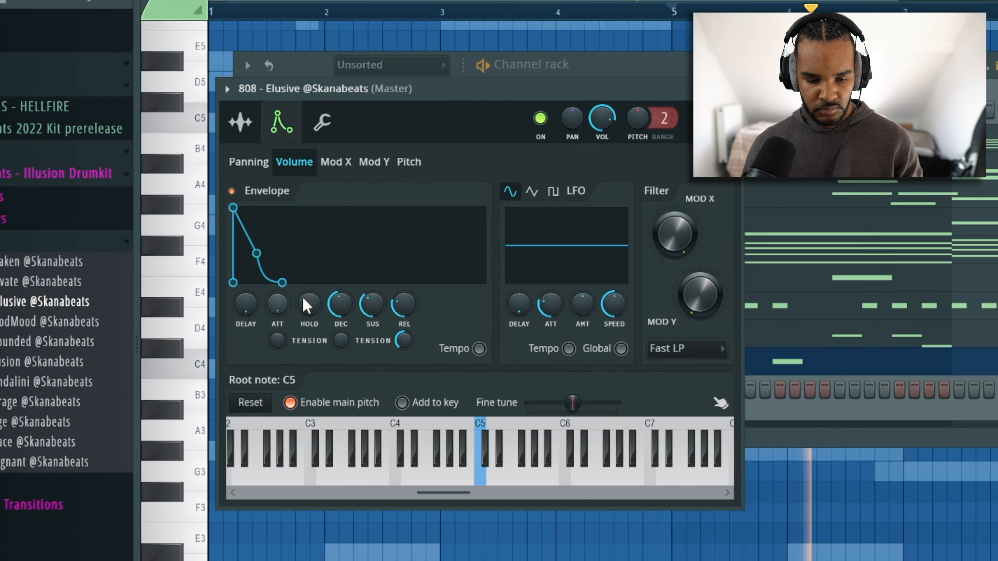
pyautogui.moveTo(305, 306); pyautogui.dragTo(306, 252)
pyautogui.moveTo(340, 305); pyautogui.dragTo(341, 346)
pyautogui.moveTo(372, 305); pyautogui.dragTo(372, 346)
pyautogui.moveTo(404, 304); pyautogui.dragTo(403, 346)
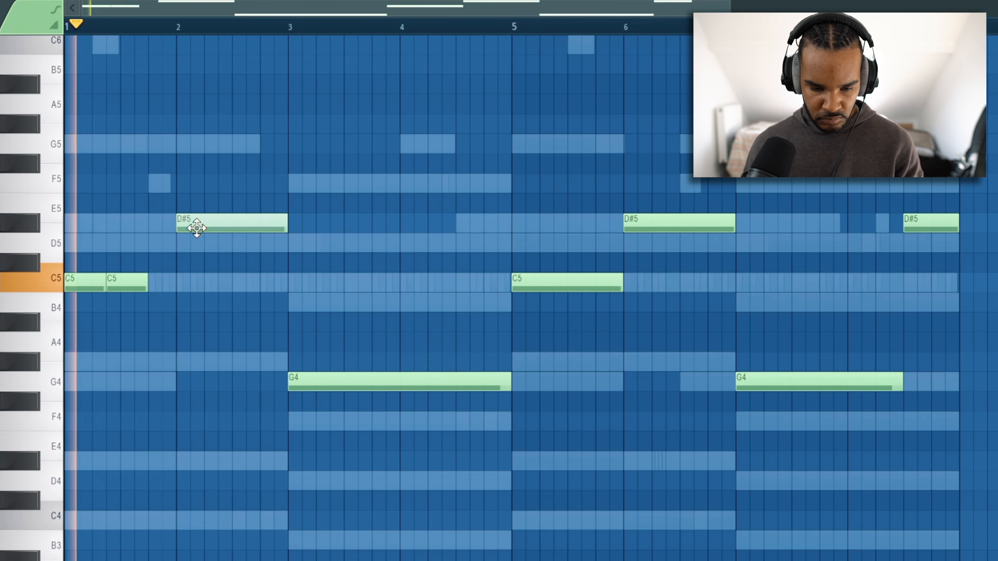
# - Rework the 808 rhythm by delaying and splitting the D#5 in bar 2, splitting the long G4 notes and deleting the last G4 in bar 8
pyautogui.moveTo(194, 225); pyautogui.dragTo(218, 225)
pyautogui.click(224, 213)
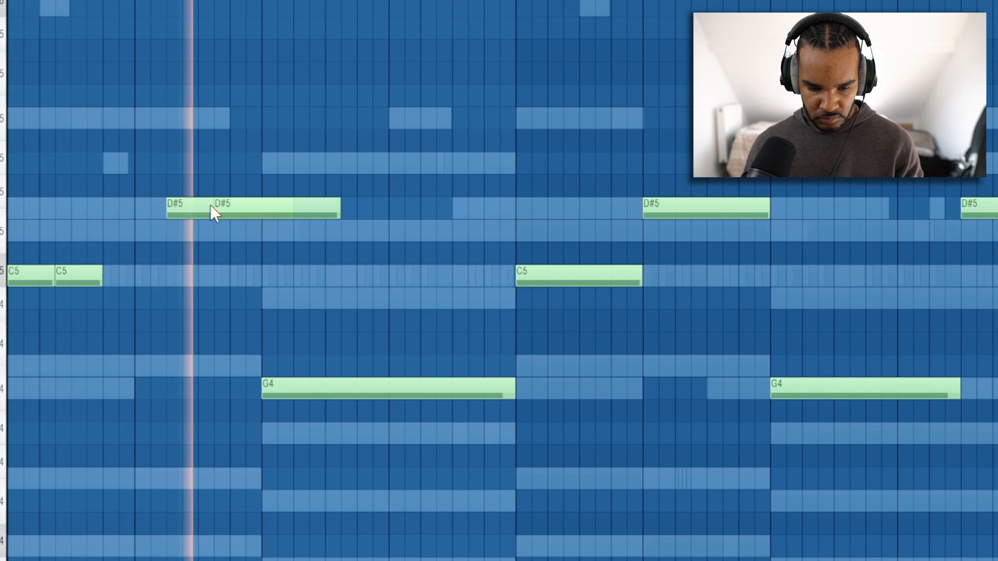
pyautogui.hotkey('ctrl', 'l')
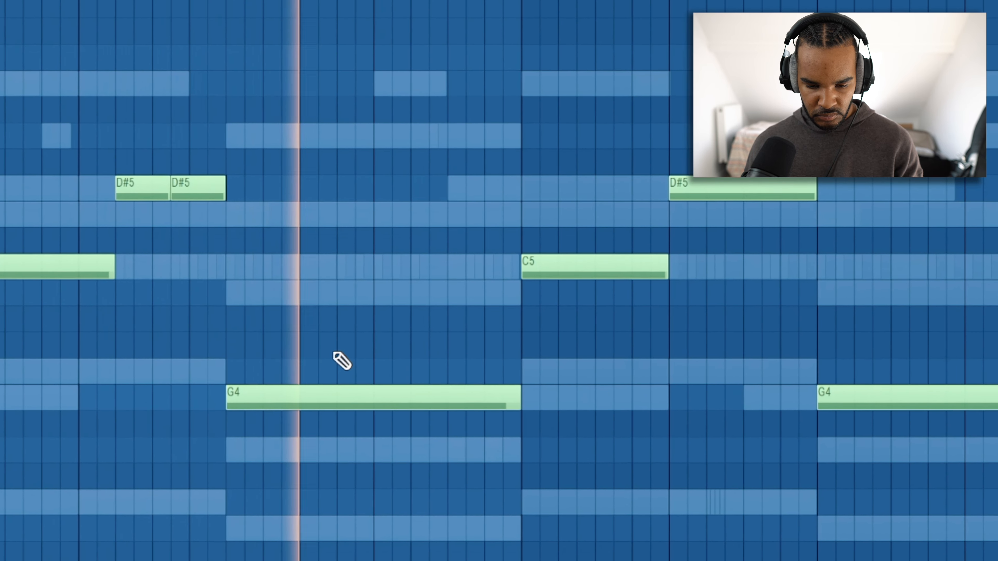
pyautogui.moveTo(411, 346); pyautogui.dragTo(410, 398)
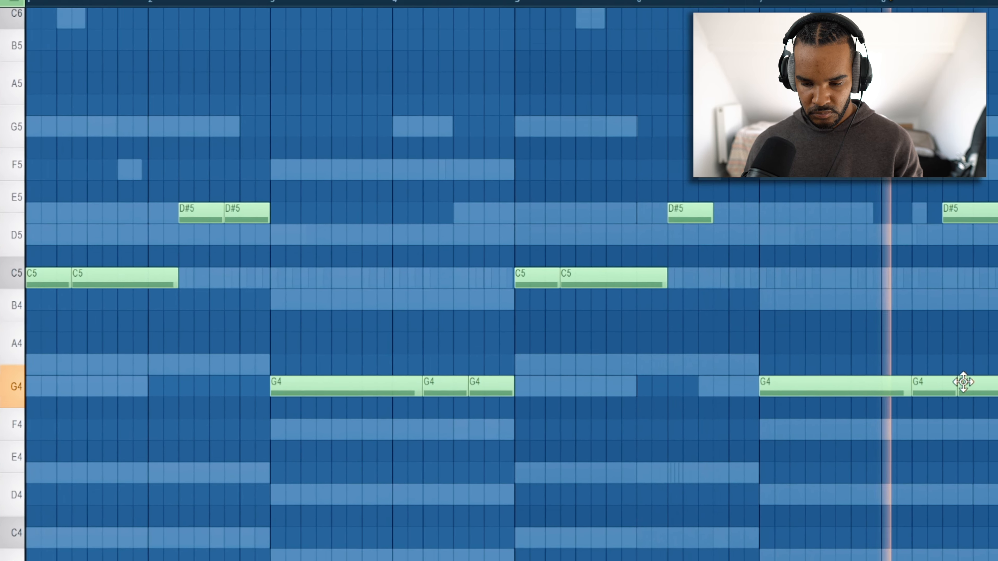
pyautogui.rightClick(992, 389)
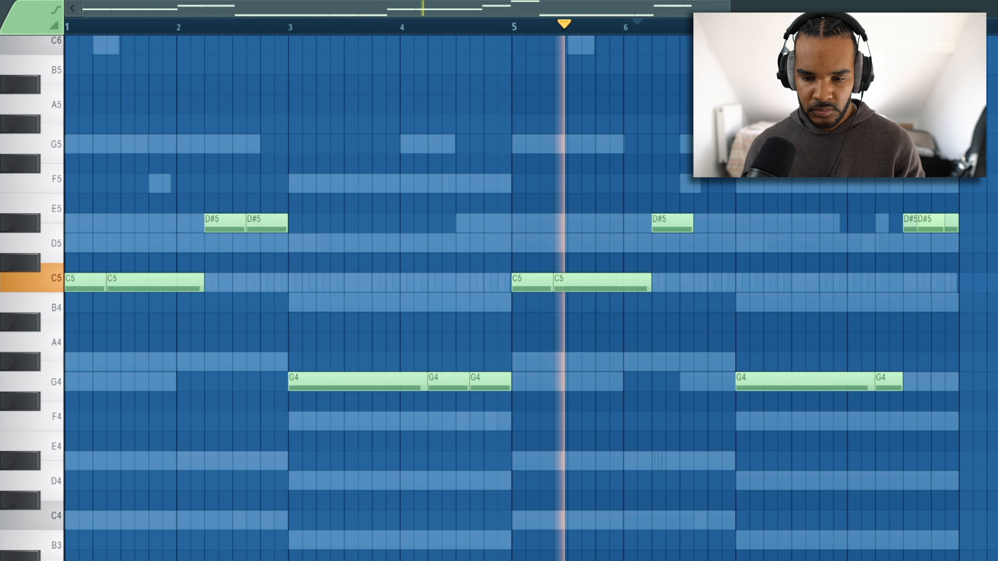
# - Add the Kick - Astral sample above the clap channel and paste the 808 notes into it
pyautogui.press('F6')
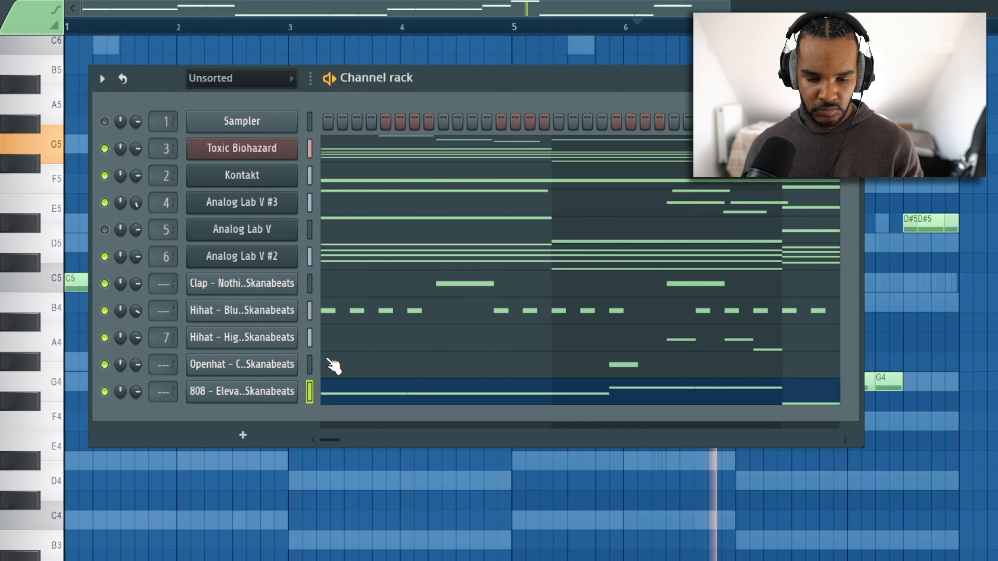
pyautogui.moveTo(297, 268); pyautogui.dragTo(380, 242)
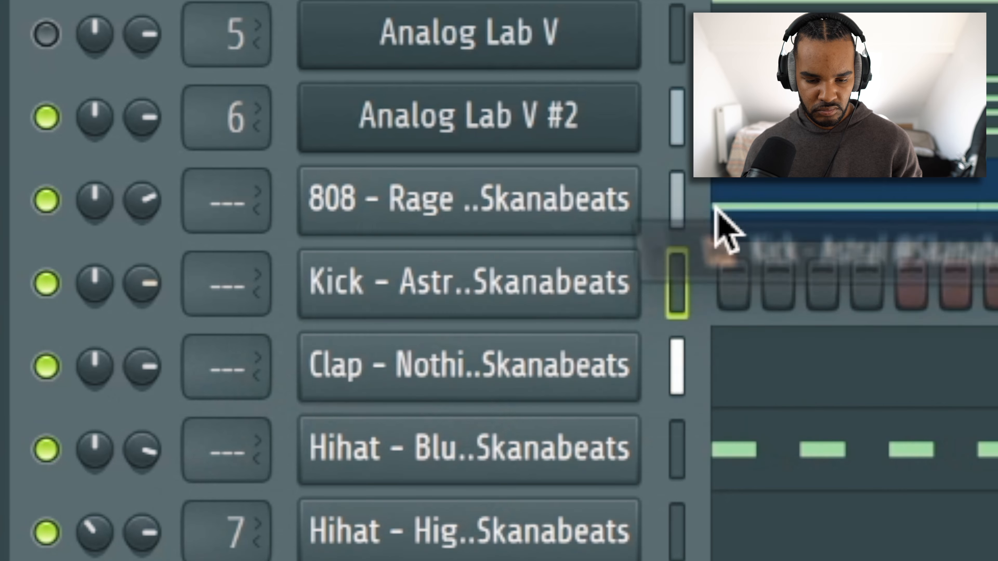
pyautogui.click(295, 339)
pyautogui.hotkey('ctrl', 'v')
pyautogui.click(349, 335)
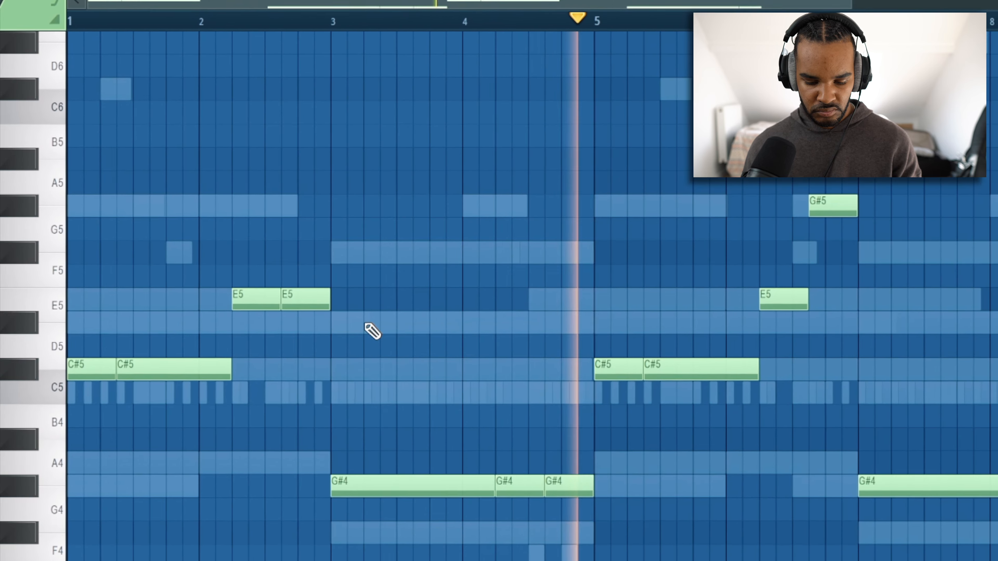
# - Flatten all the pasted kick notes onto C5 and shorten them to single-step hits
pyautogui.hotkey('alt', 'k')
pyautogui.press('Return')
pyautogui.hotkey('shift', 'd')
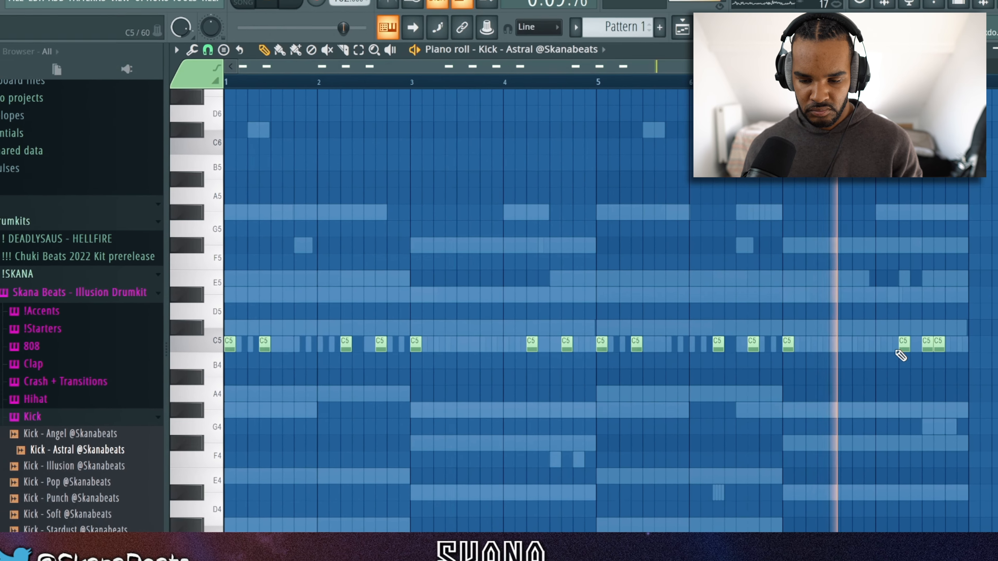
# - Remove the extra kick at the end of bar 8 and shift the first kicks of bars 4 and 6 one step later
pyautogui.rightClick(928, 354)
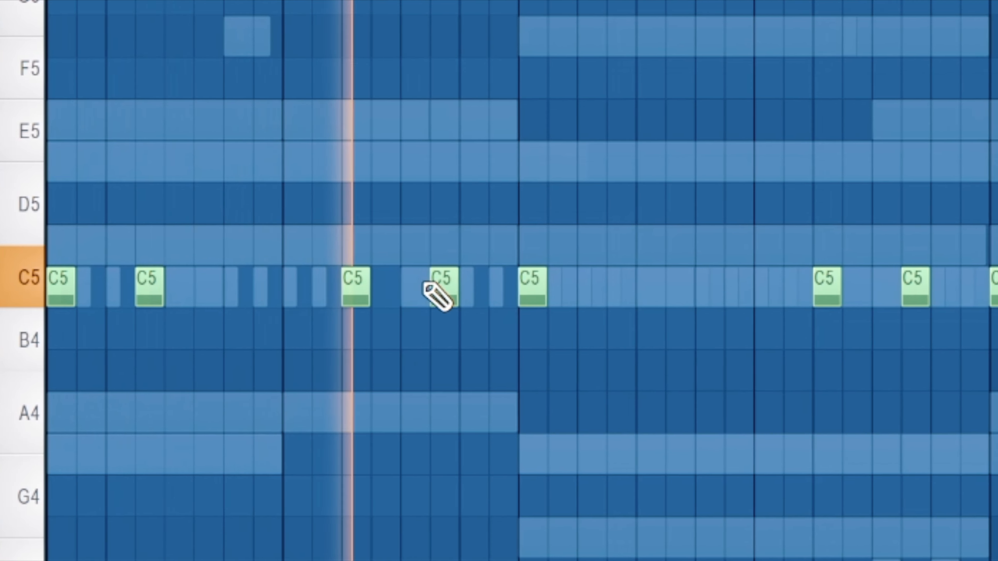
pyautogui.rightClick(503, 289)
pyautogui.click(373, 294)
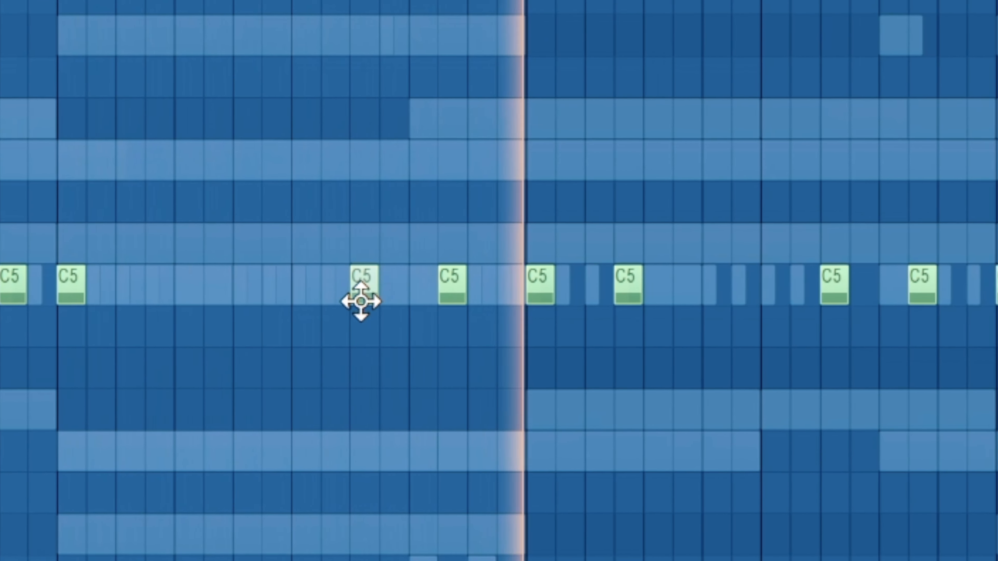
pyautogui.moveTo(481, 300); pyautogui.dragTo(498, 300)
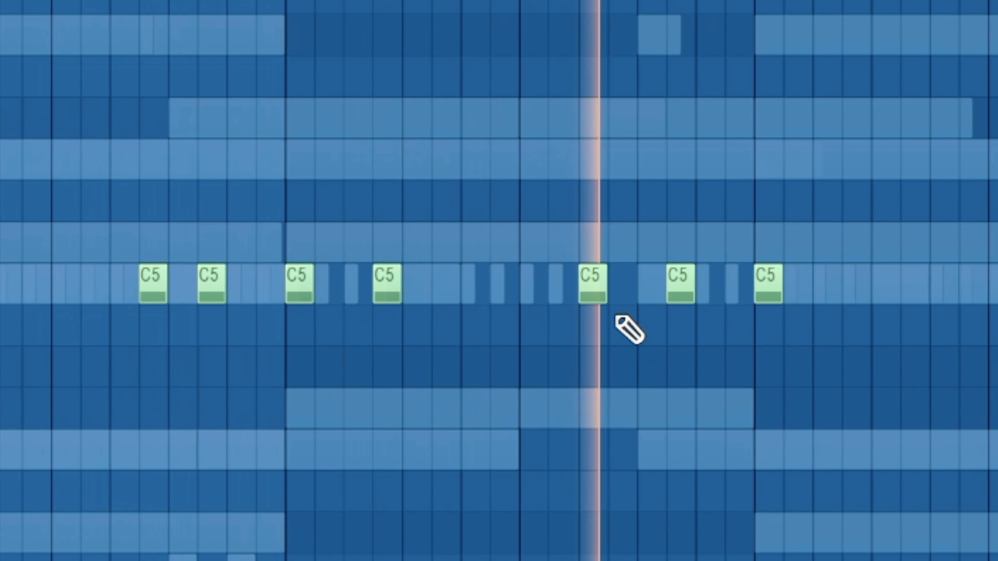
pyautogui.moveTo(472, 284); pyautogui.dragTo(494, 281)
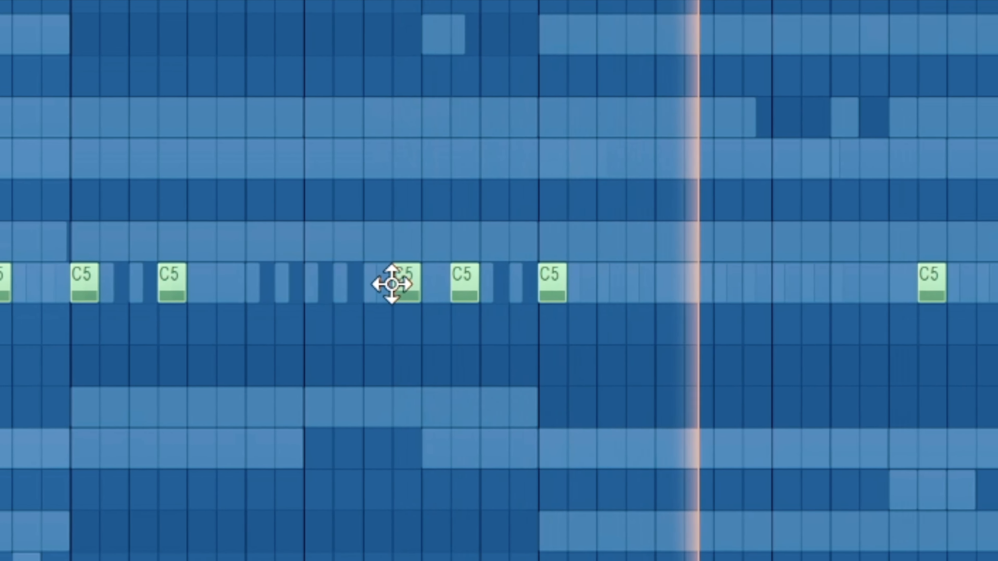
pyautogui.click(957, 276)
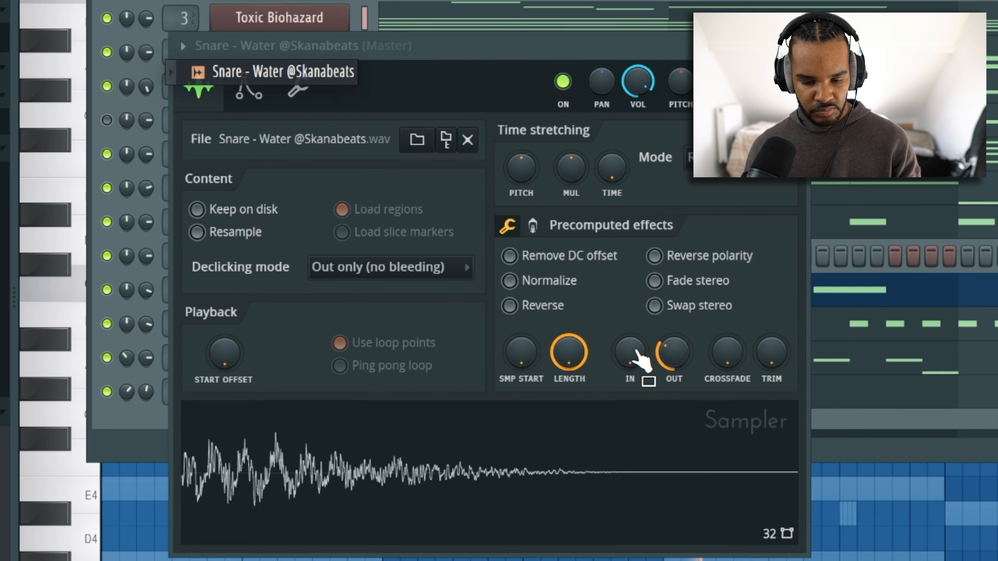
# - Bring the Snare - Water sample's fade-out to minimum and transpose its notes up one semitone to C5
pyautogui.moveTo(603, 373); pyautogui.dragTo(603, 389)
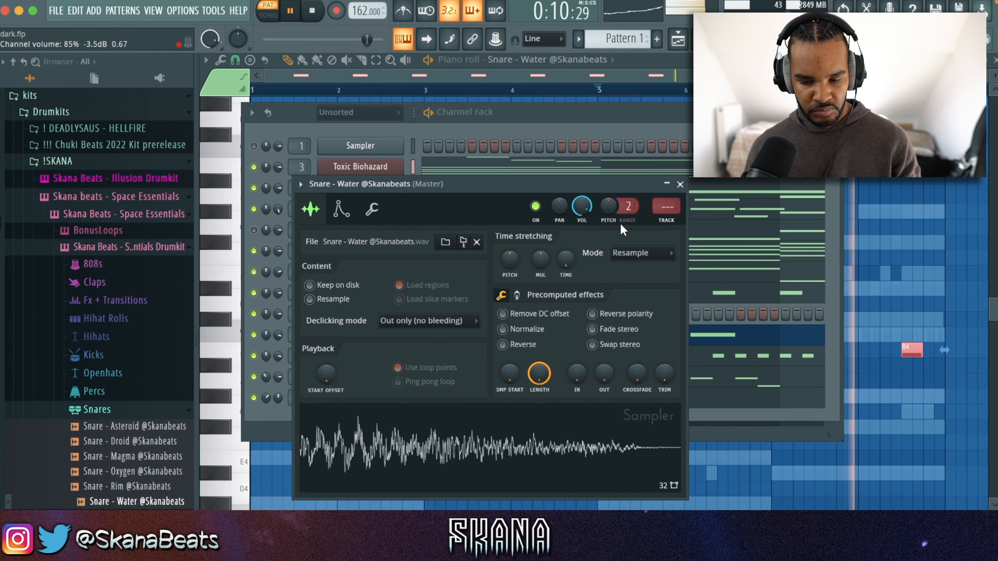
pyautogui.click(913, 277)
pyautogui.rightClick(229, 345)
pyautogui.hotkey('shift', 'Up')
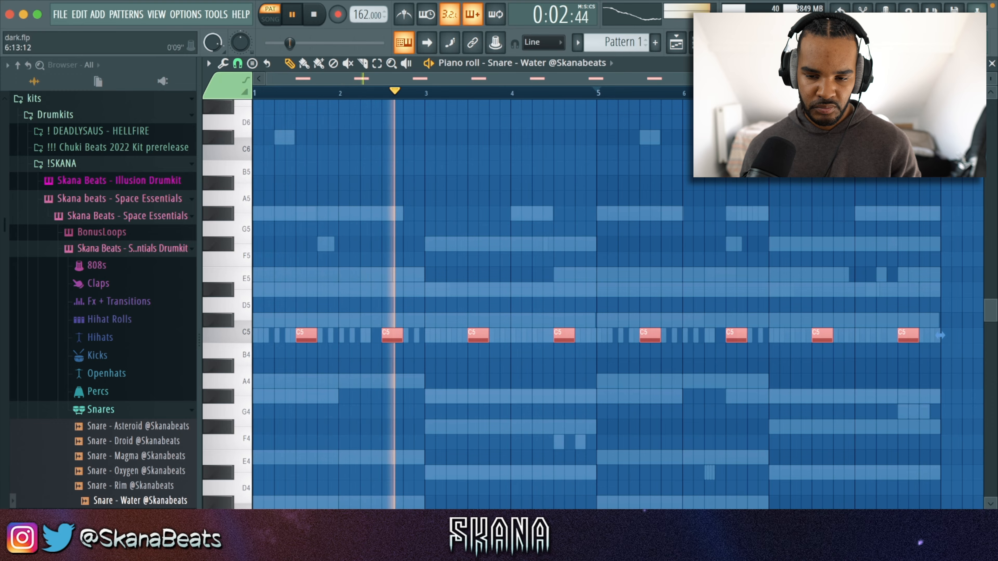
# - Remove the Analog Lab V clip from bars 1 to 8 on Track 5 of the playlist
pyautogui.press('F6')
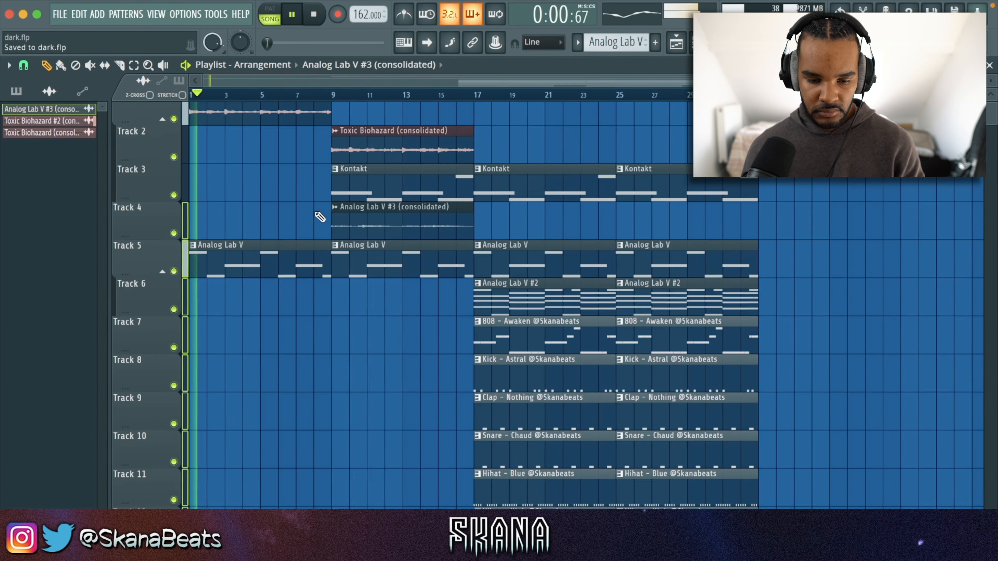
pyautogui.scroll(1, 320, 217)
pyautogui.rightClick(293, 268)
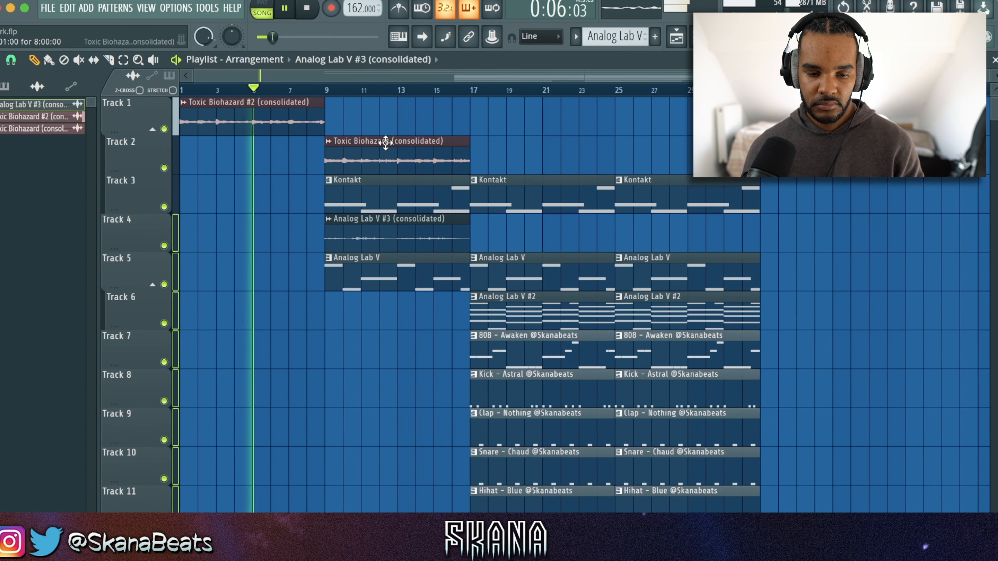
# - Add the Toxic Biohazard (consolidated) clip again at bars 17 and 25 on Track 2
pyautogui.click(398, 144)
pyautogui.click(478, 158)
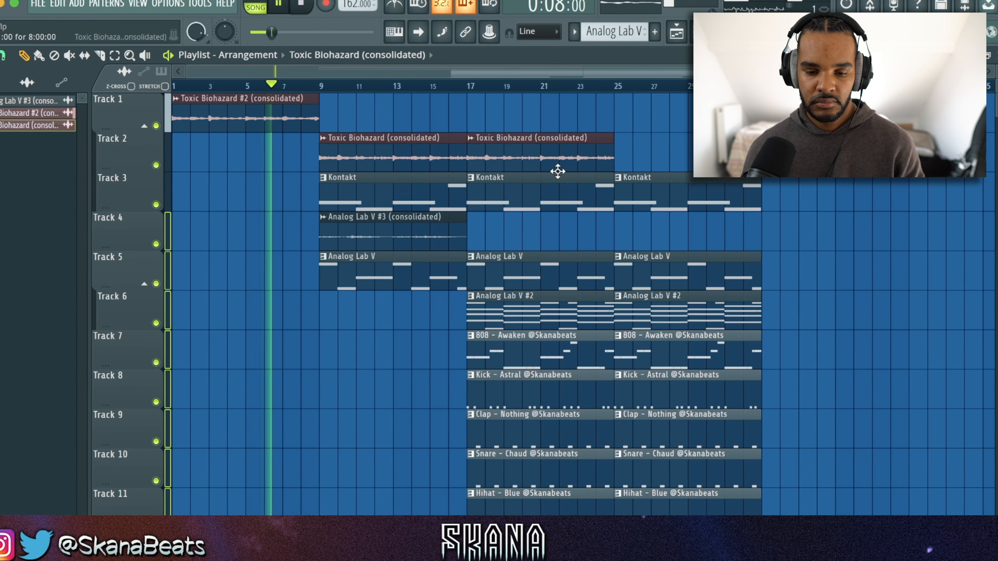
pyautogui.click(618, 150)
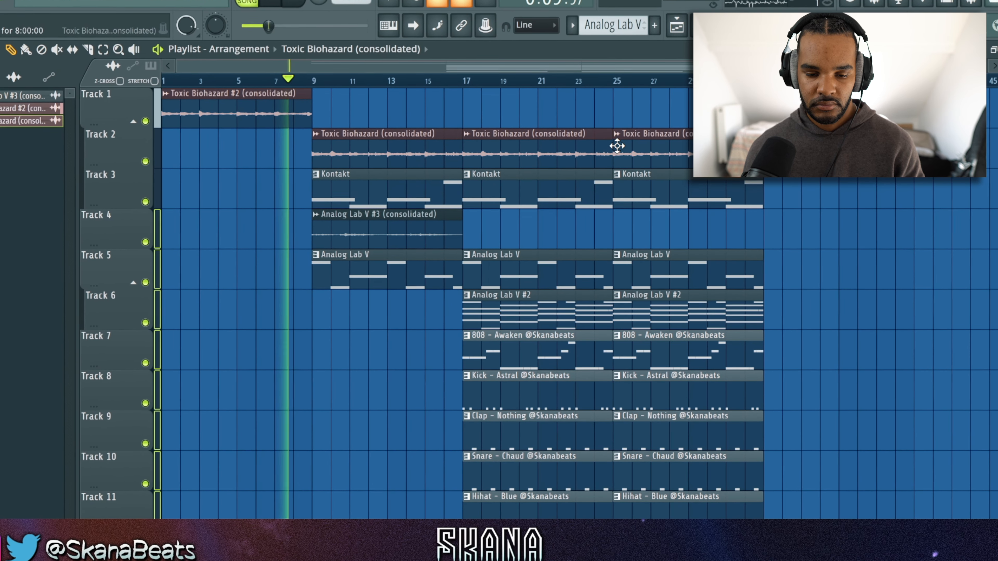
pyautogui.rightClick(528, 185)
pyautogui.rightClick(664, 195)
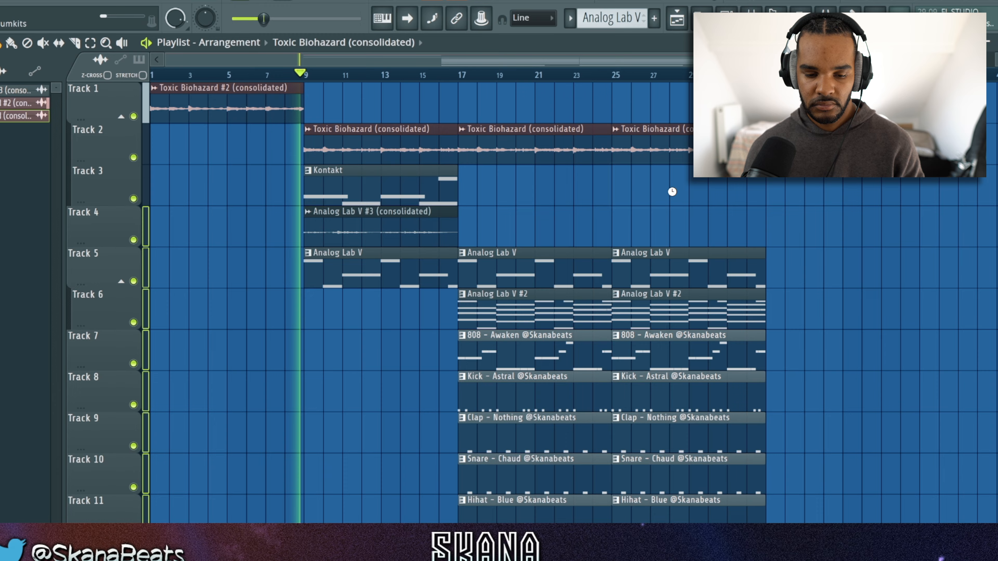
pyautogui.hotkey('ctrl', 'z')
pyautogui.rightClick(463, 180)
pyautogui.hotkey('ctrl', 'z')
# - Delete the Kontakt clips at bars 9 and 17 on Track 3 and the Analog Lab V clip at bar 17 on Track 5
pyautogui.rightClick(419, 182)
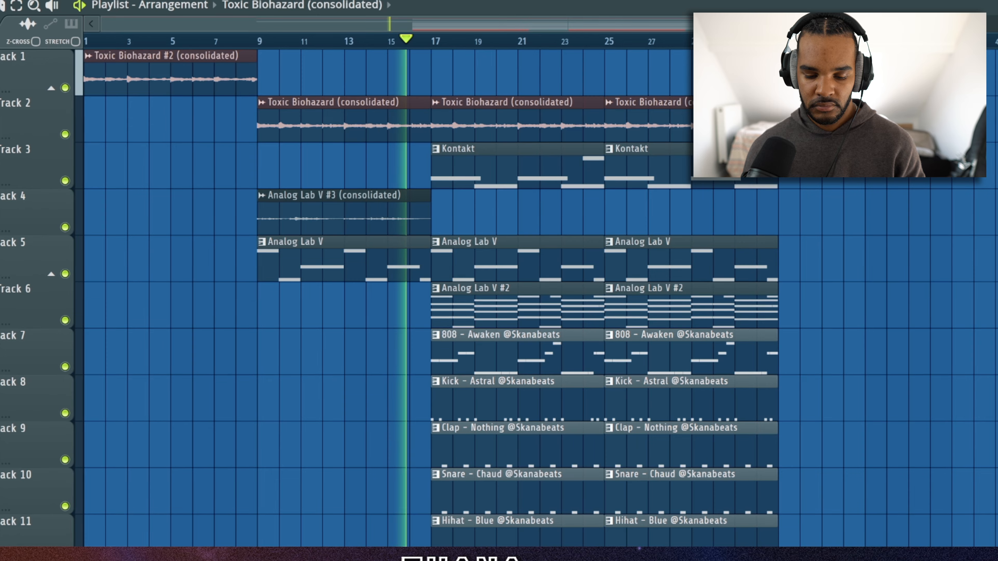
pyautogui.rightClick(532, 271)
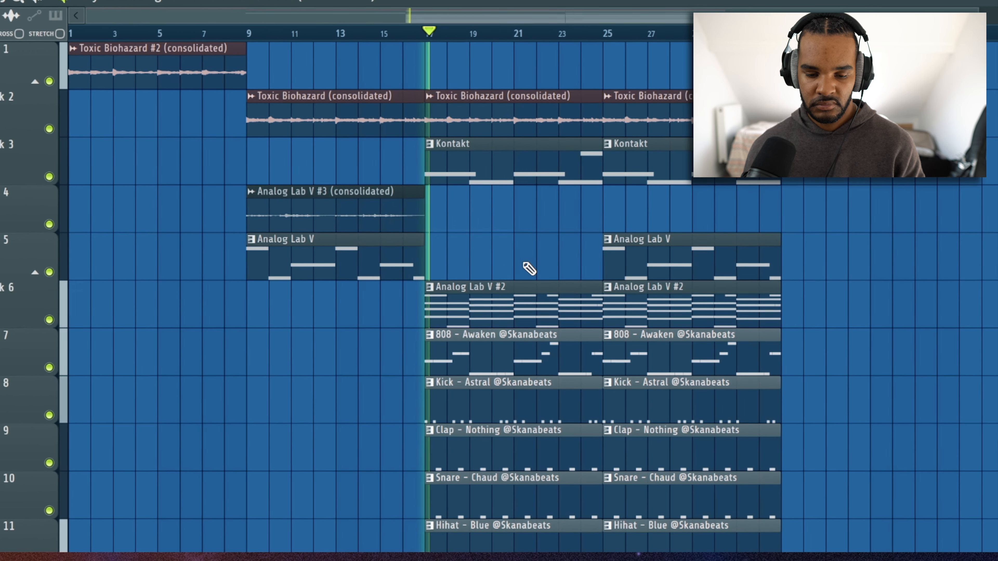
pyautogui.rightClick(494, 163)
# - Repeat the Analog Lab V #3 (consolidated) clip at bars 17 and 25 on Track 4 and delete the Analog Lab V clip at bar 25
pyautogui.moveTo(330, 203); pyautogui.dragTo(718, 196)
pyautogui.rightClick(691, 263)
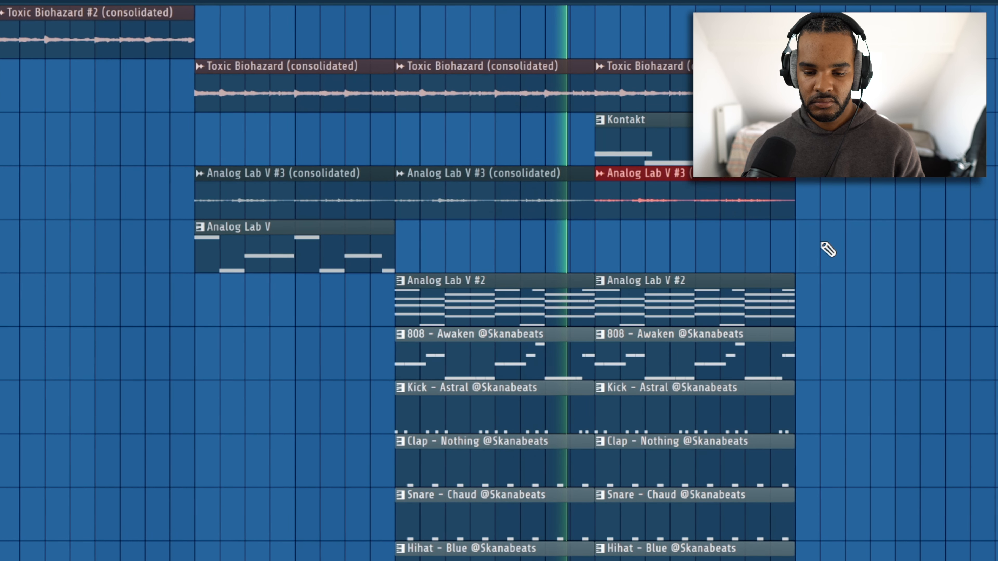
# - Transpose all notes in the piano roll up one semitone, to C#5 and F#4
pyautogui.scroll(-1, 841, 277)
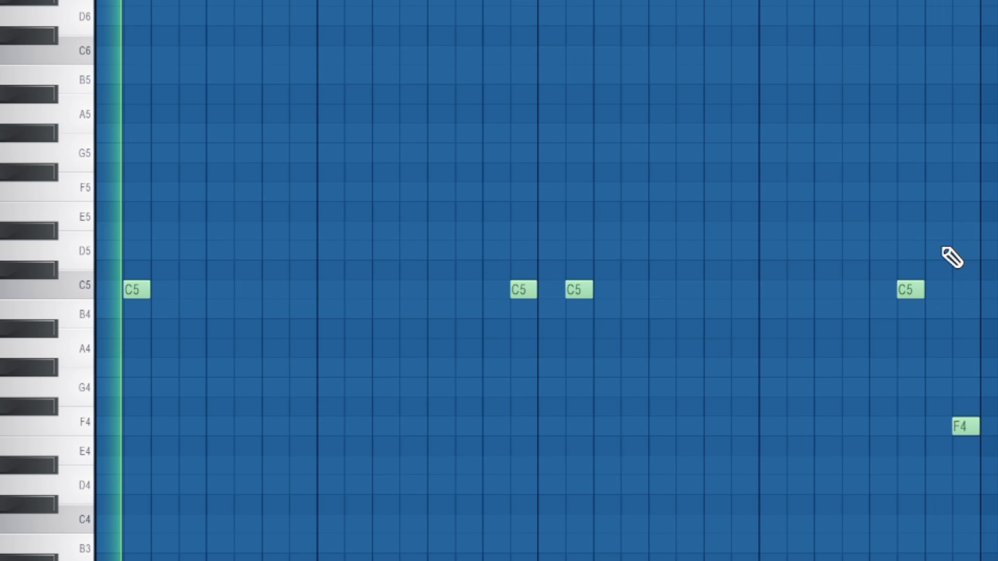
pyautogui.hotkey('ctrl', 'a')
pyautogui.hotkey('ctrl', 'c')
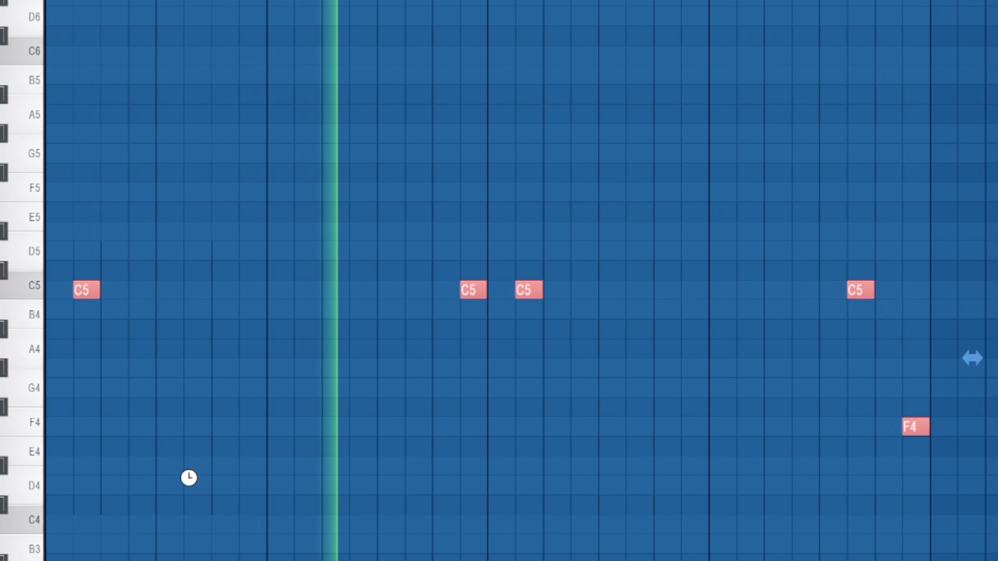
pyautogui.hotkey('shift', 'Up')
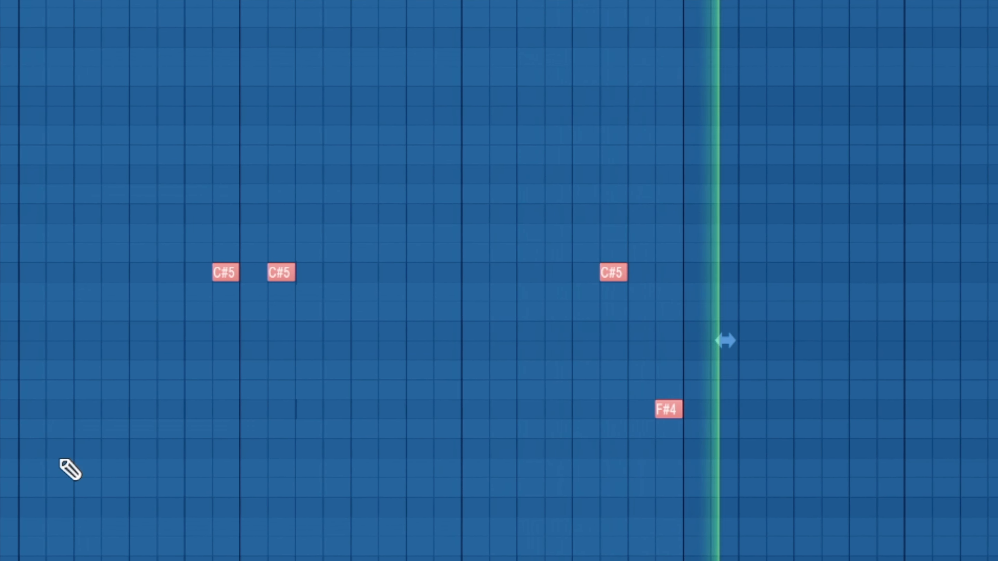
# - Duplicate the transposed notes directly after the originals and delete the first C#5 note of the copy
pyautogui.moveTo(747, 2); pyautogui.dragTo(720, 2)
pyautogui.moveTo(606, 2); pyautogui.dragTo(3, 2)
pyautogui.hotkey('ctrl', 'b')
pyautogui.hotkey('ctrl', 'd')
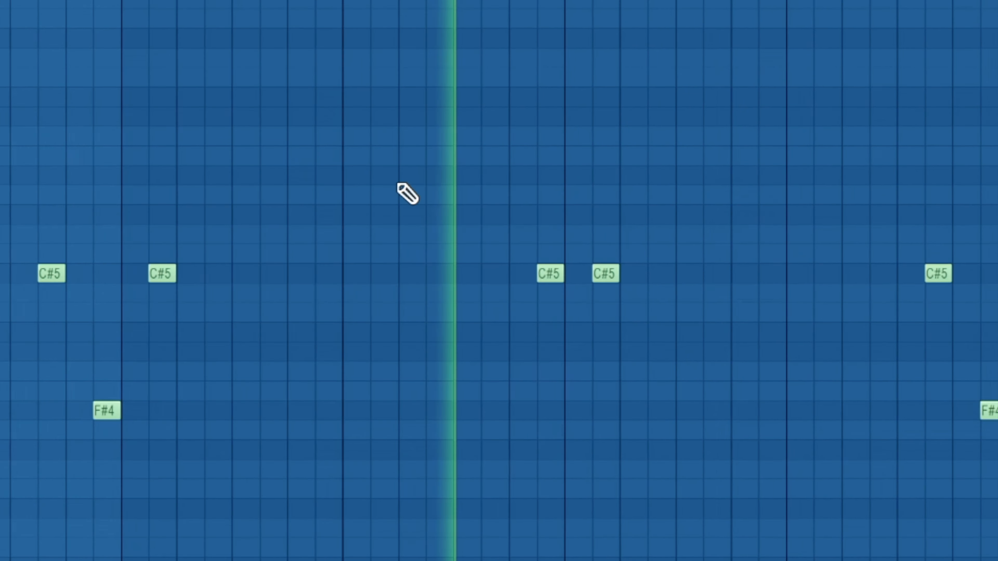
pyautogui.hotkey('ctrl', 's')
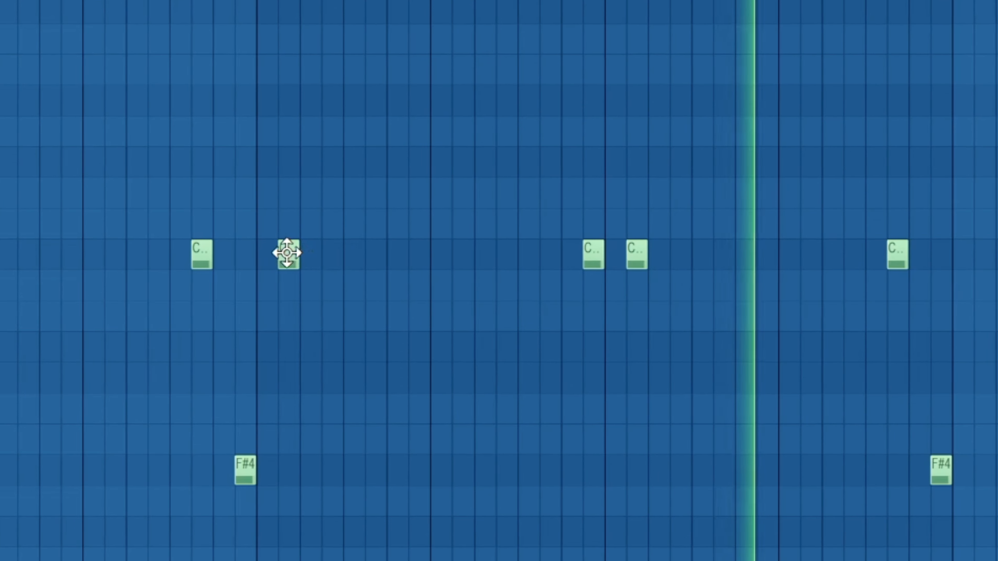
pyautogui.rightClick(288, 254)
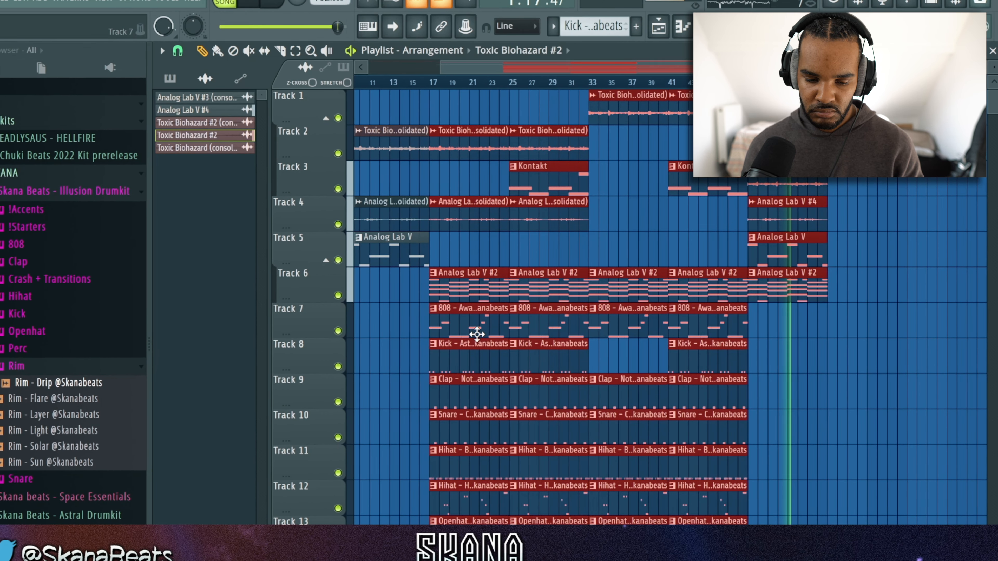
# - Duplicate the selected playlist clips from bars 17 to 56 so that the copy starts at bar 57
pyautogui.hotkey('ctrl', 'b')
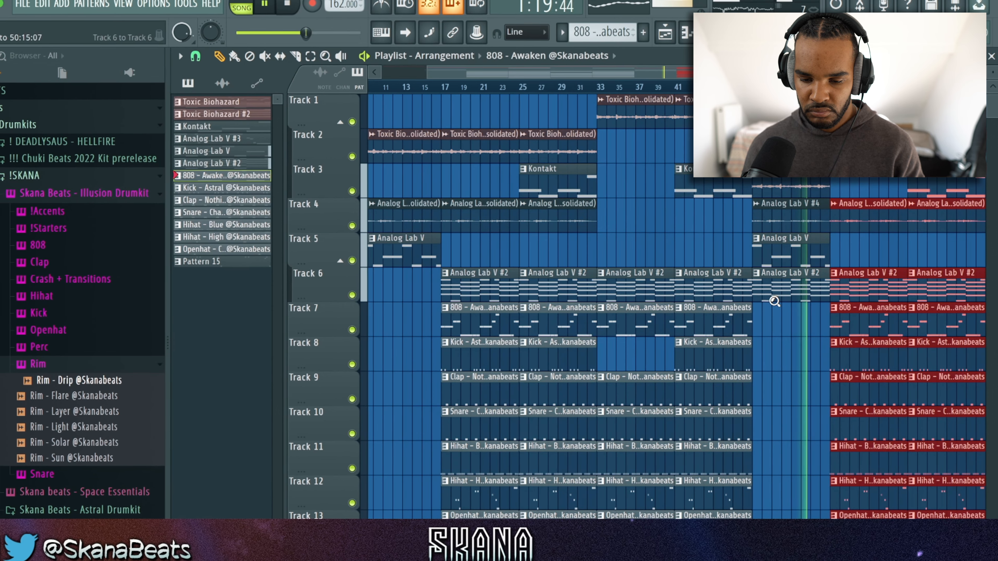
pyautogui.scroll(-2, 775, 302)
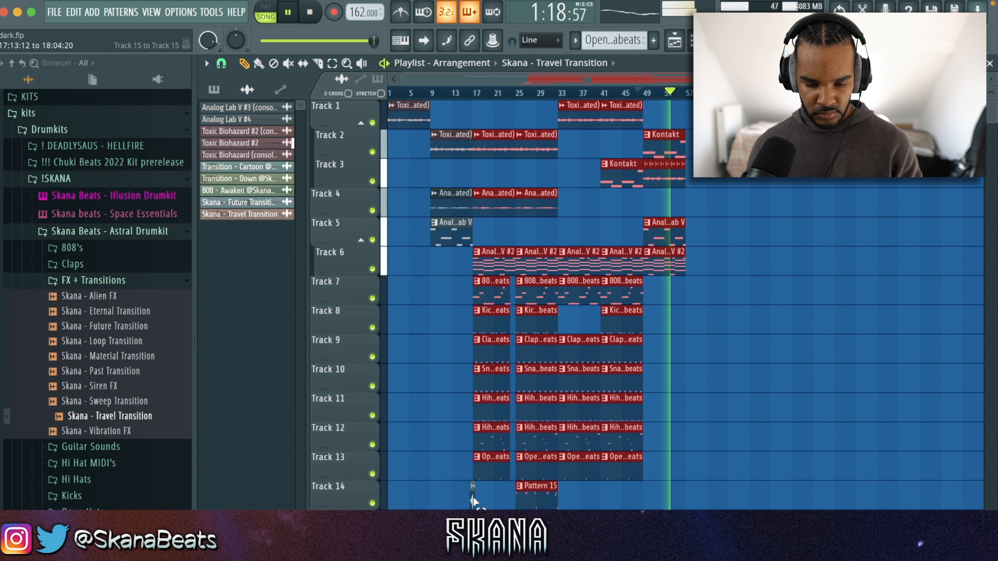
pyautogui.moveTo(481, 473); pyautogui.dragTo(699, 463)
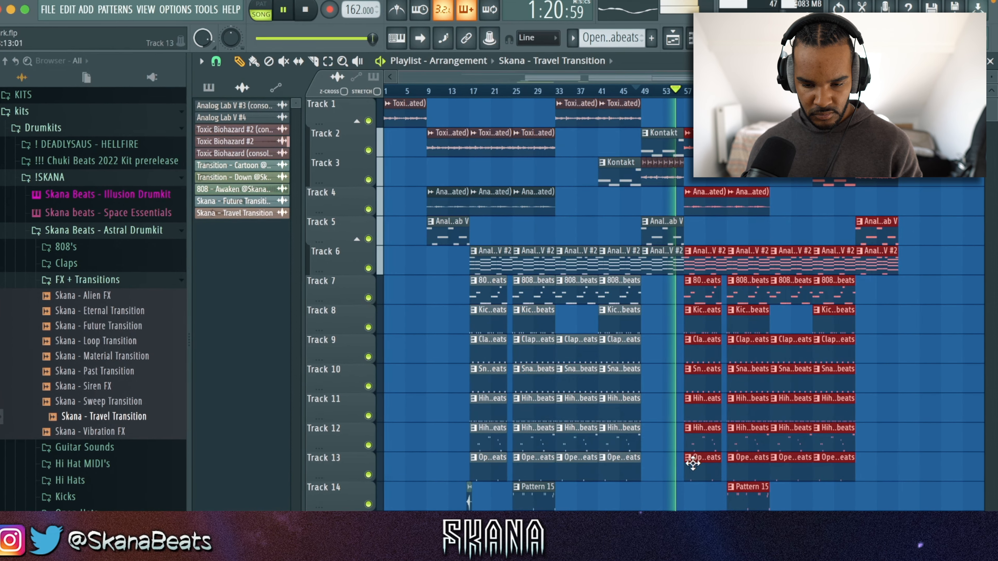